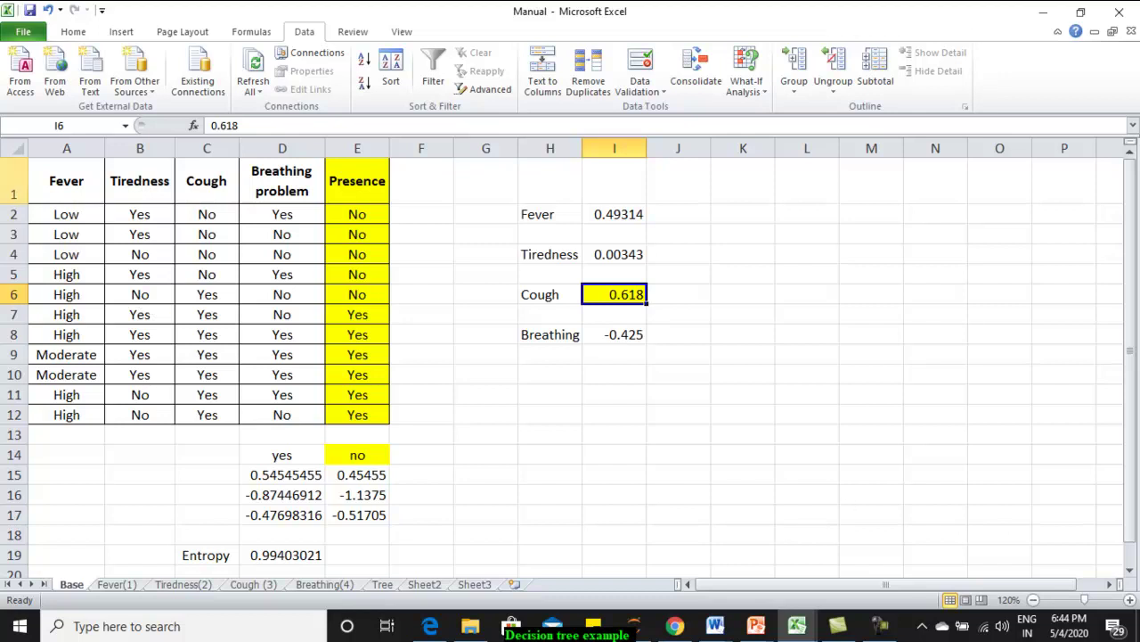
Review the symptom columns and the Presence outcome column in the base data table.
drag(55, 180, 353, 412)
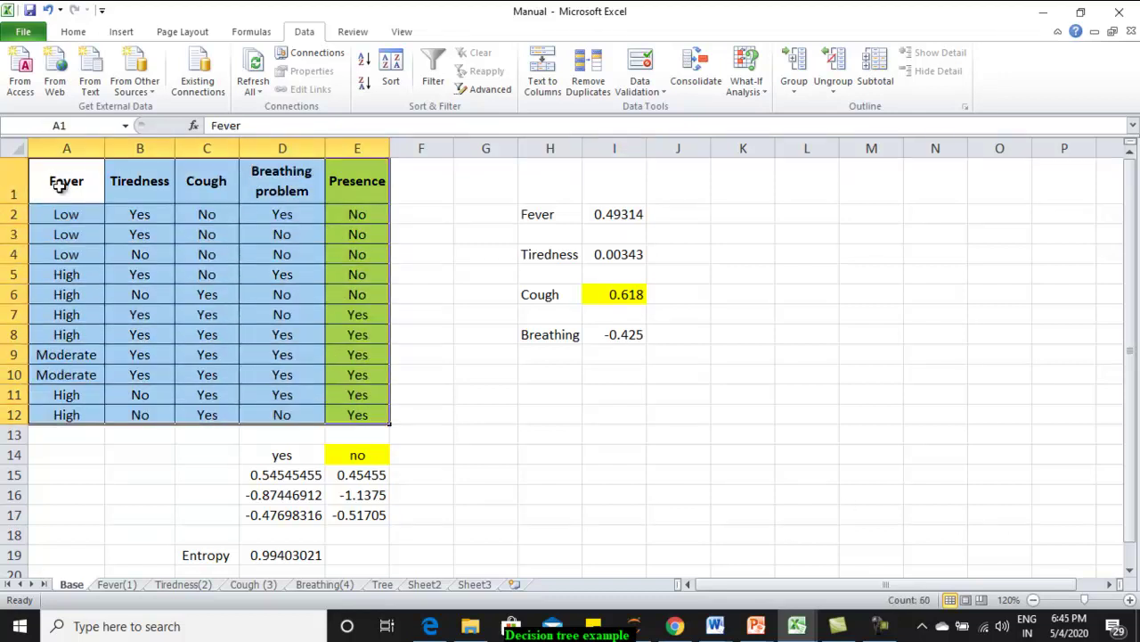
drag(79, 148, 248, 151)
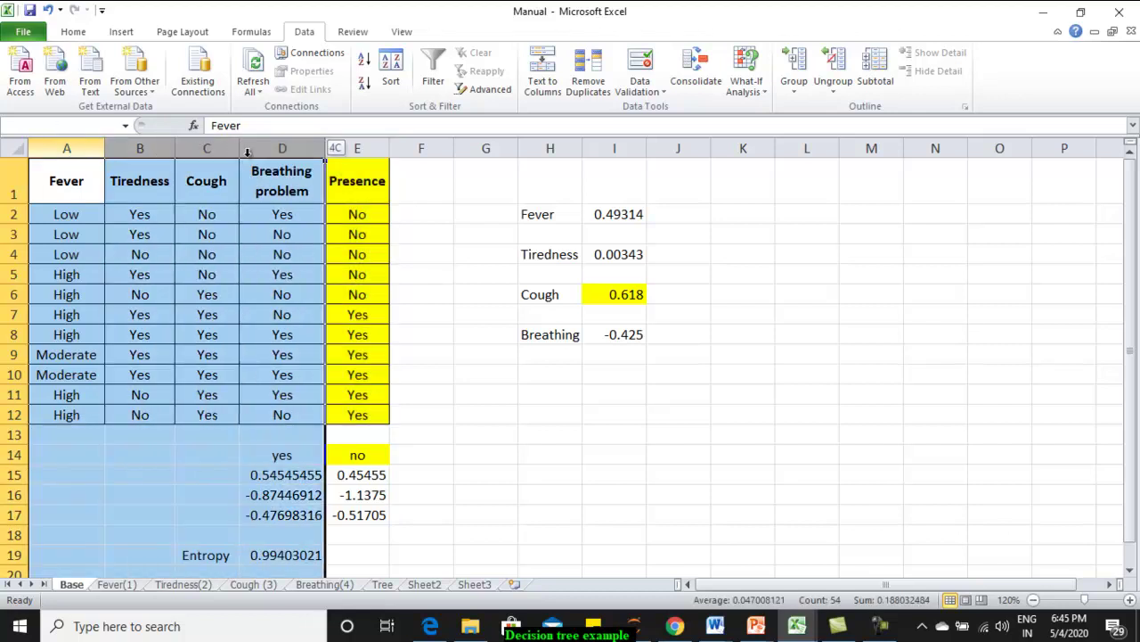
click(50, 183)
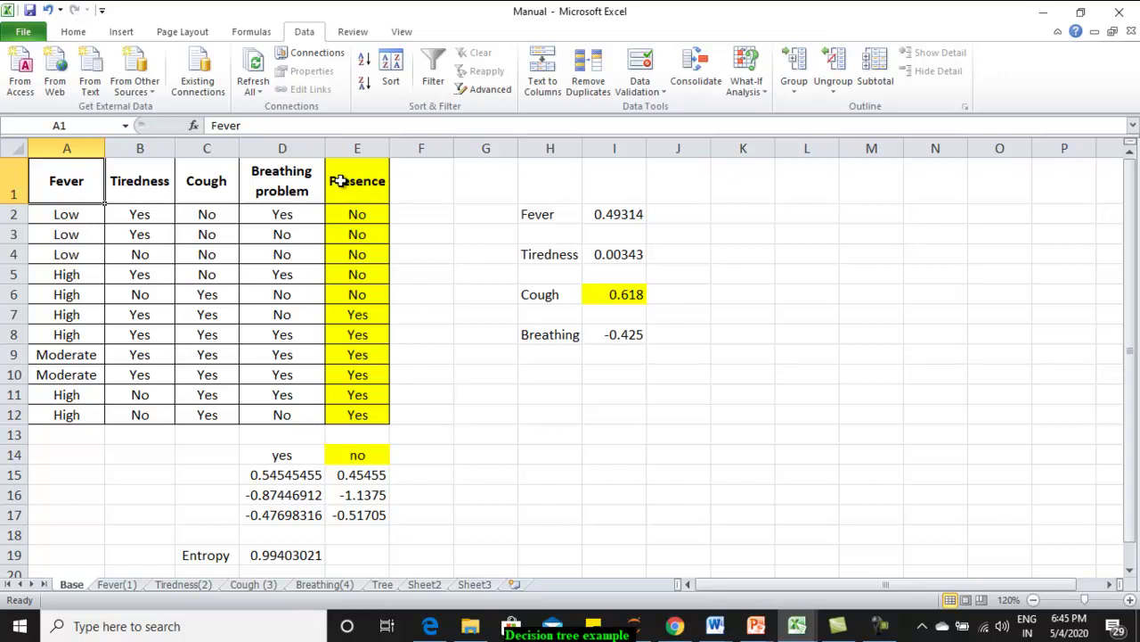
click(351, 147)
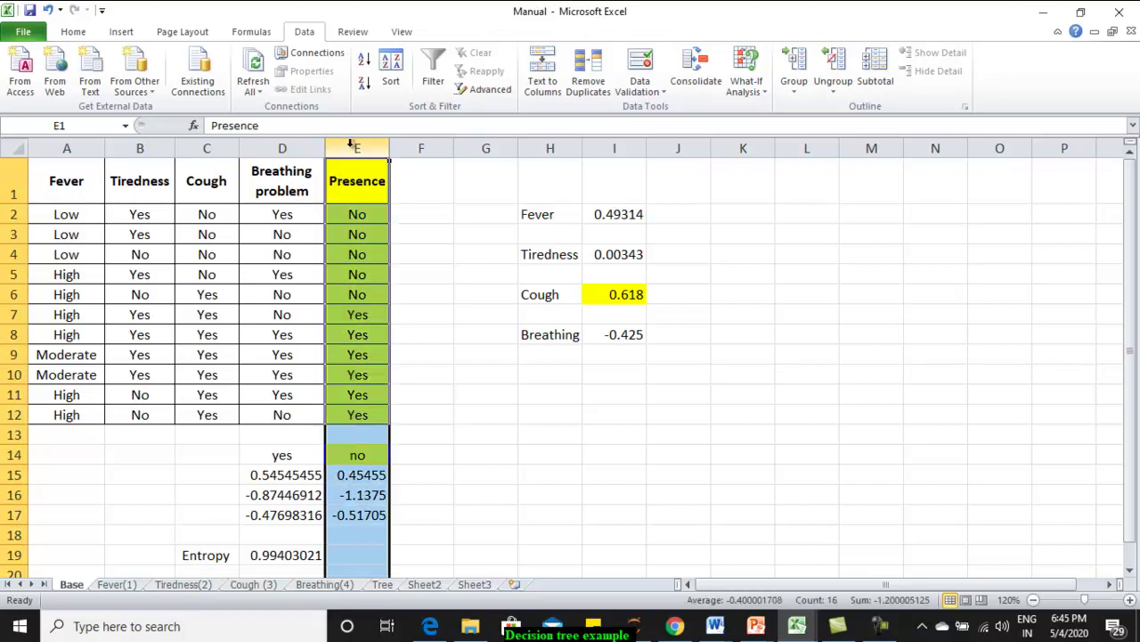
click(368, 214)
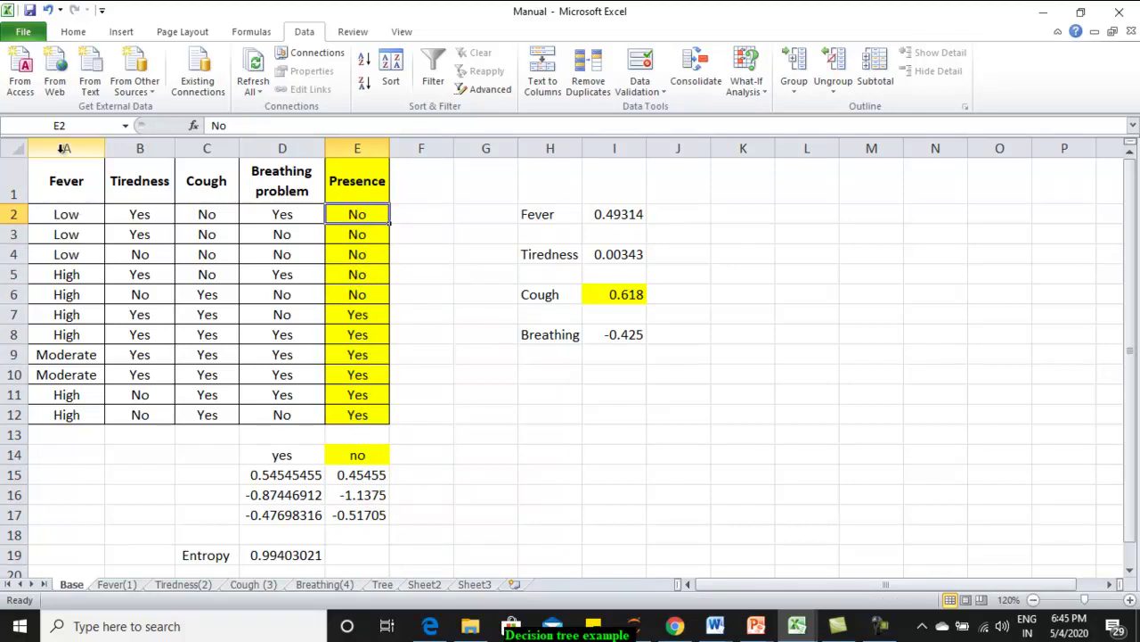
drag(64, 148, 254, 162)
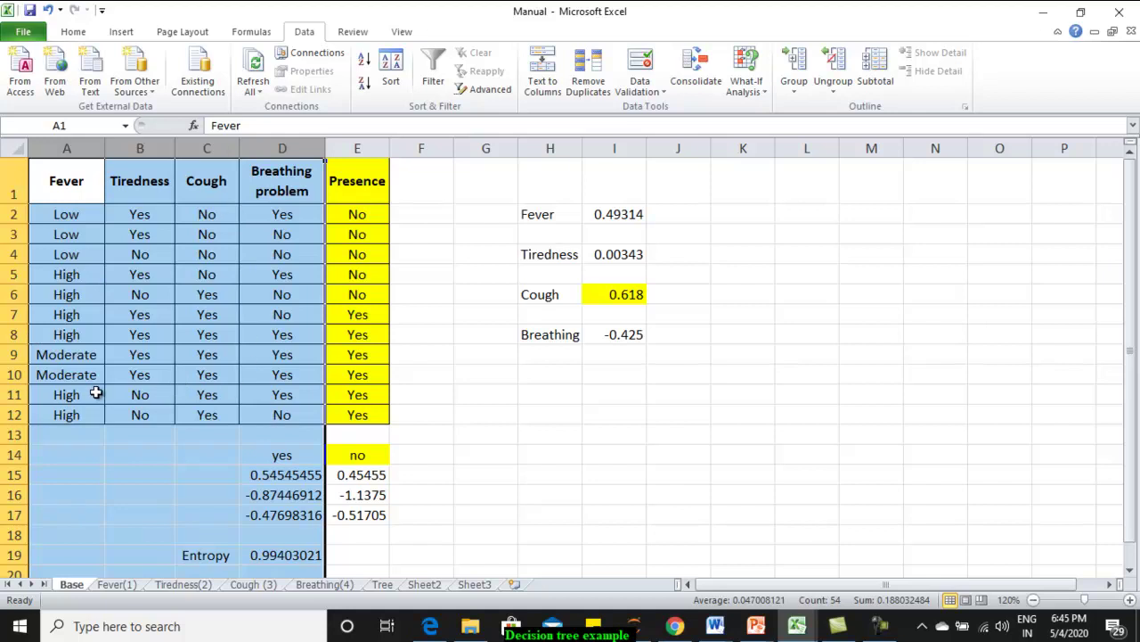
Highlight the Presence outcomes E2:E12 and the five rows where Presence is No.
click(419, 414)
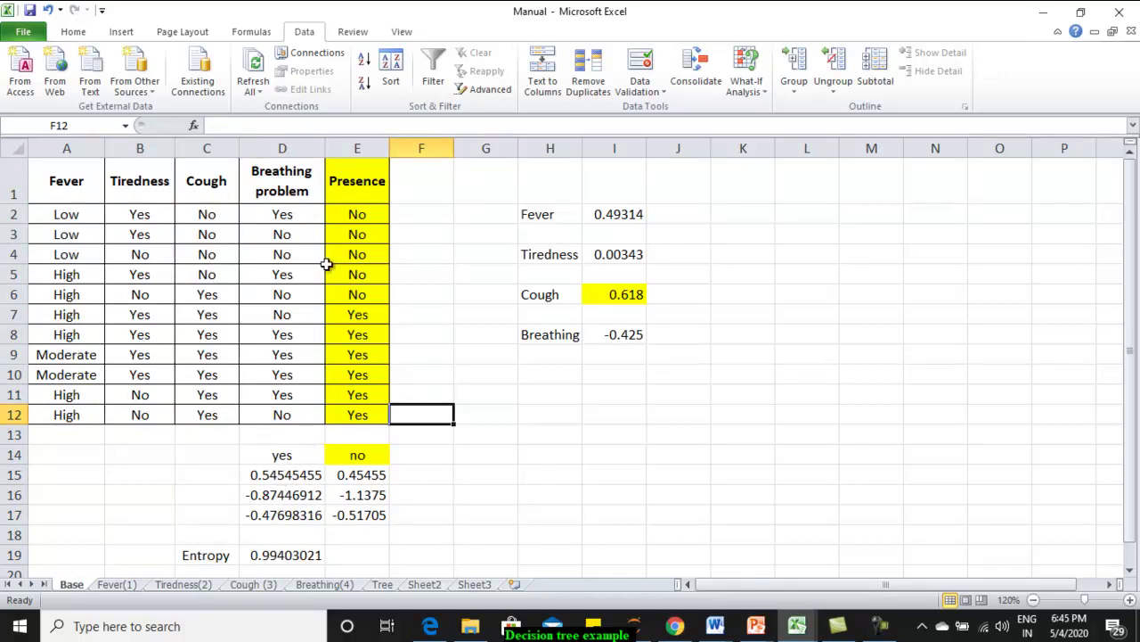
click(66, 177)
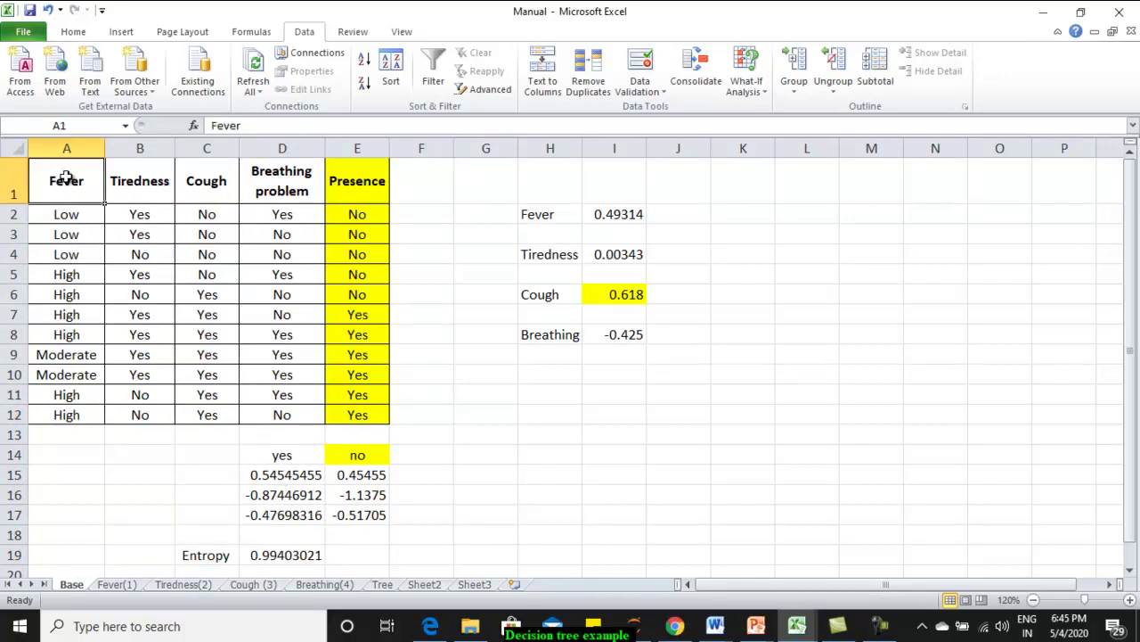
drag(66, 177, 356, 432)
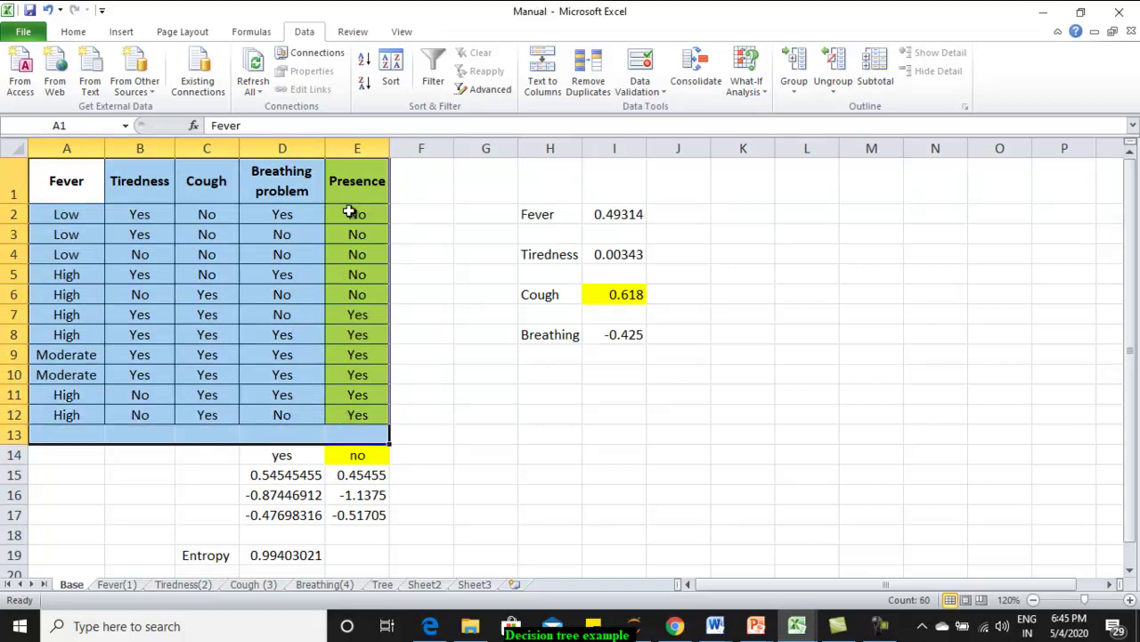
drag(349, 212, 356, 411)
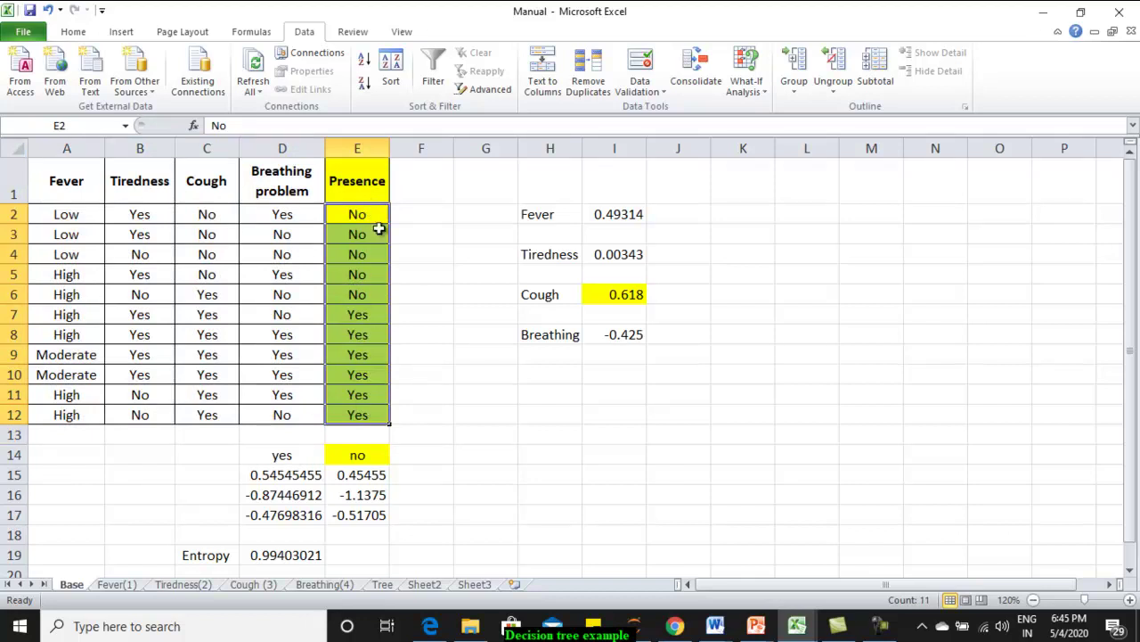
drag(355, 216, 359, 415)
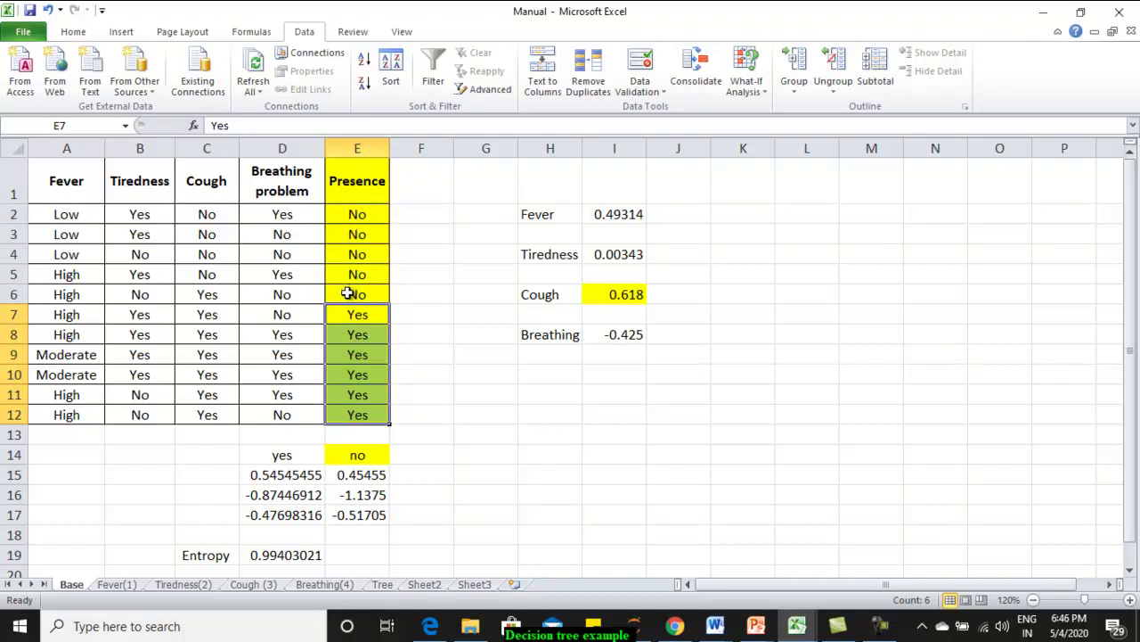
drag(348, 294, 64, 212)
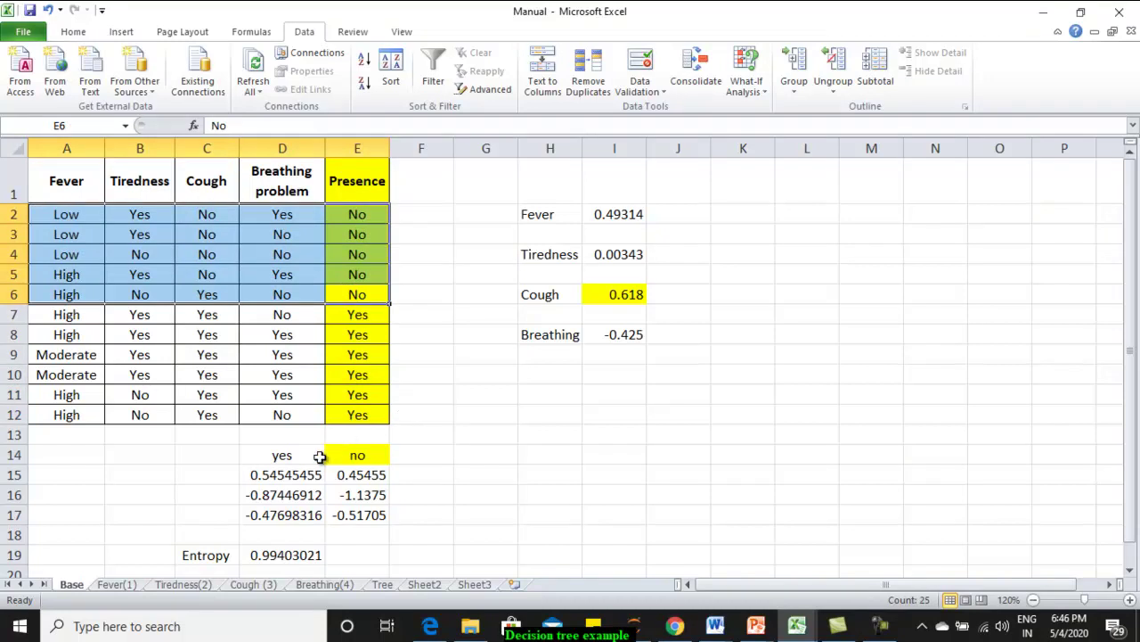
Inspect the yes label and the yes/no proportion and log formulas in D14:E16.
click(298, 474)
click(296, 494)
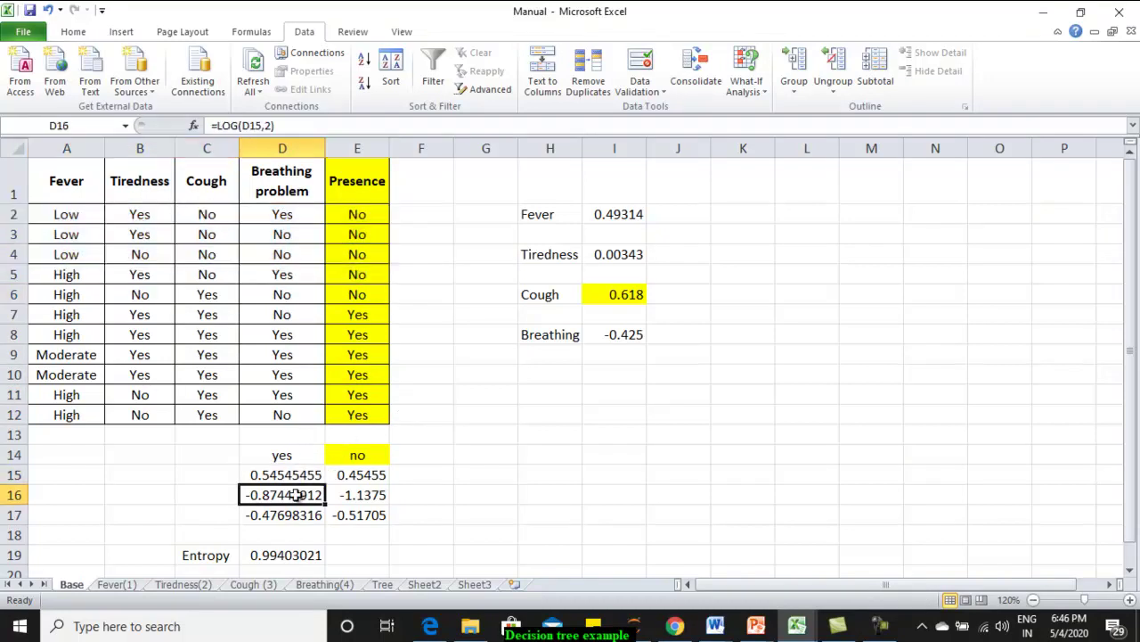
click(288, 458)
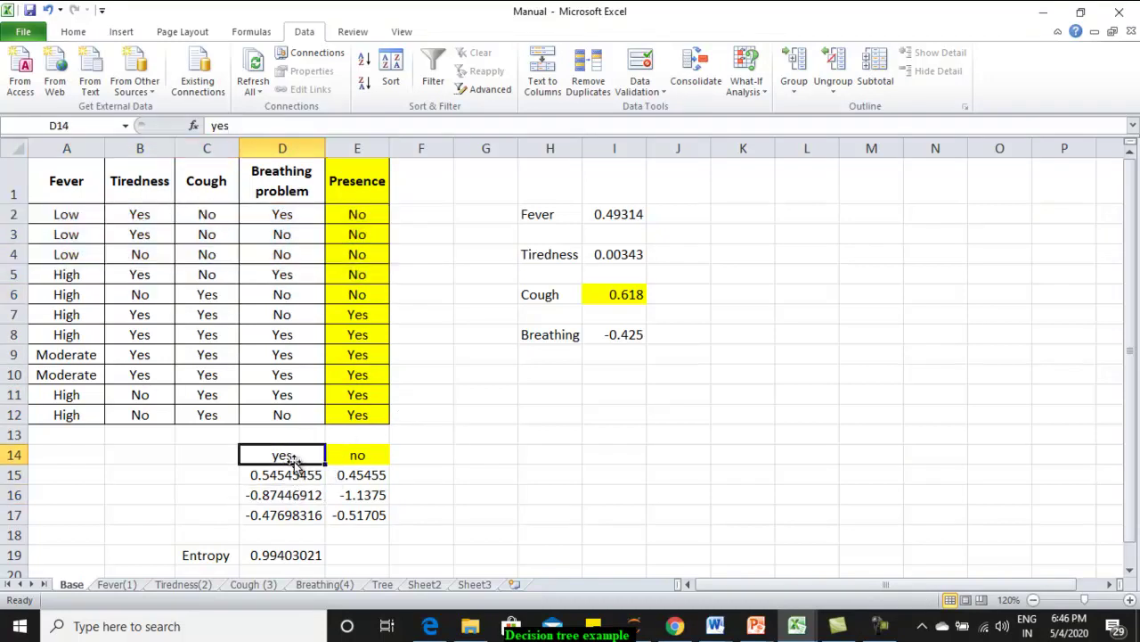
click(355, 470)
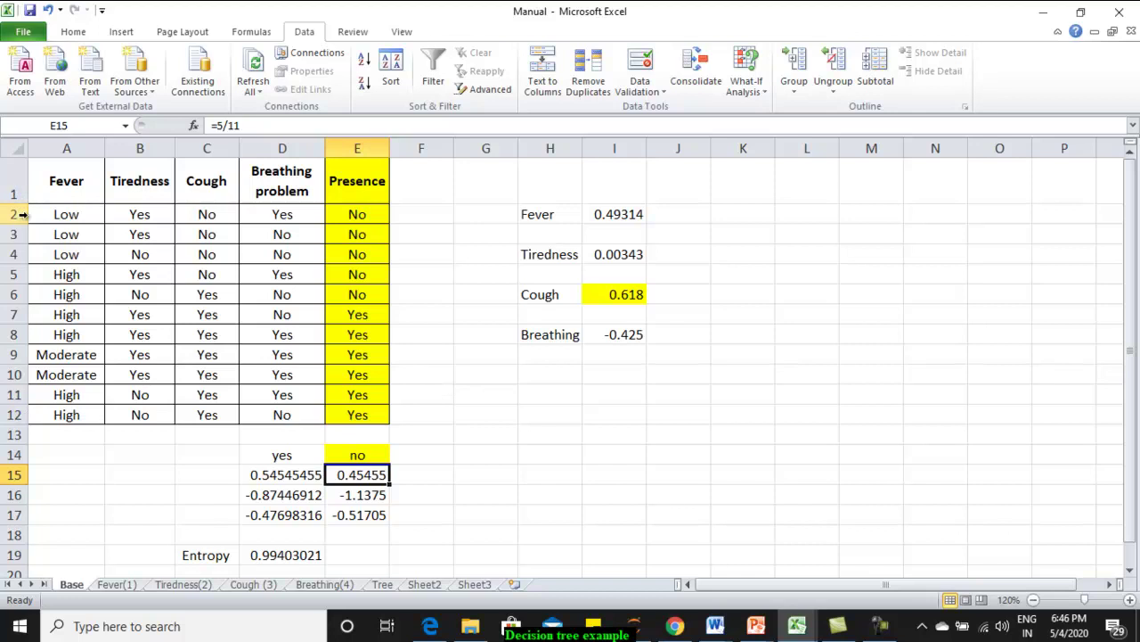
Try a 5/11 test calculation in L7 for the five No outcomes, then clear it.
drag(352, 218, 352, 295)
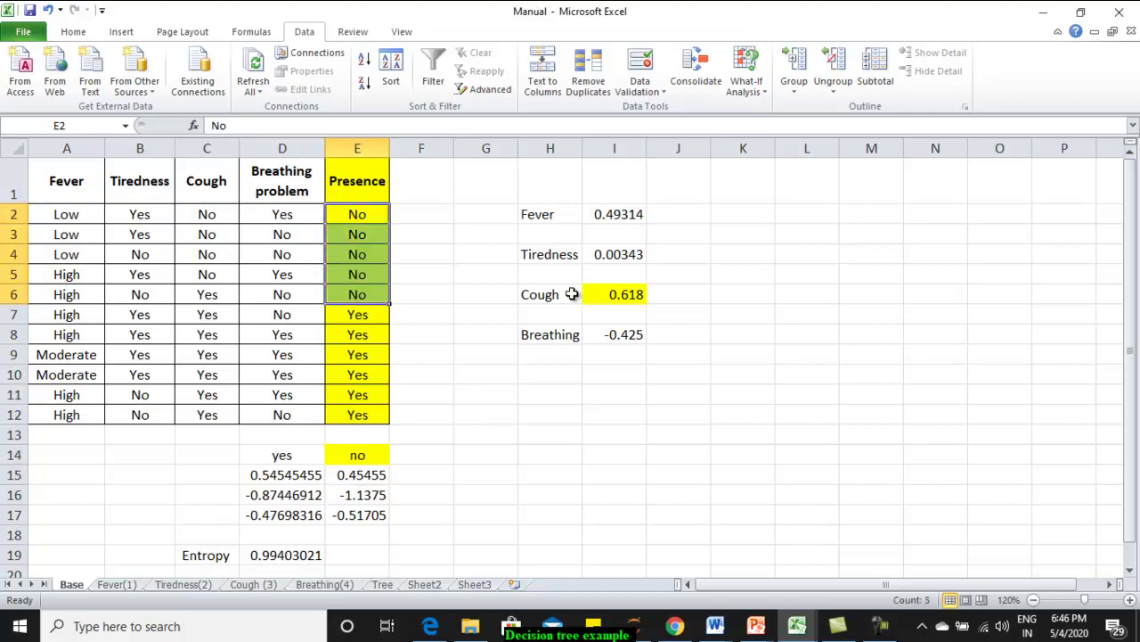
click(803, 312)
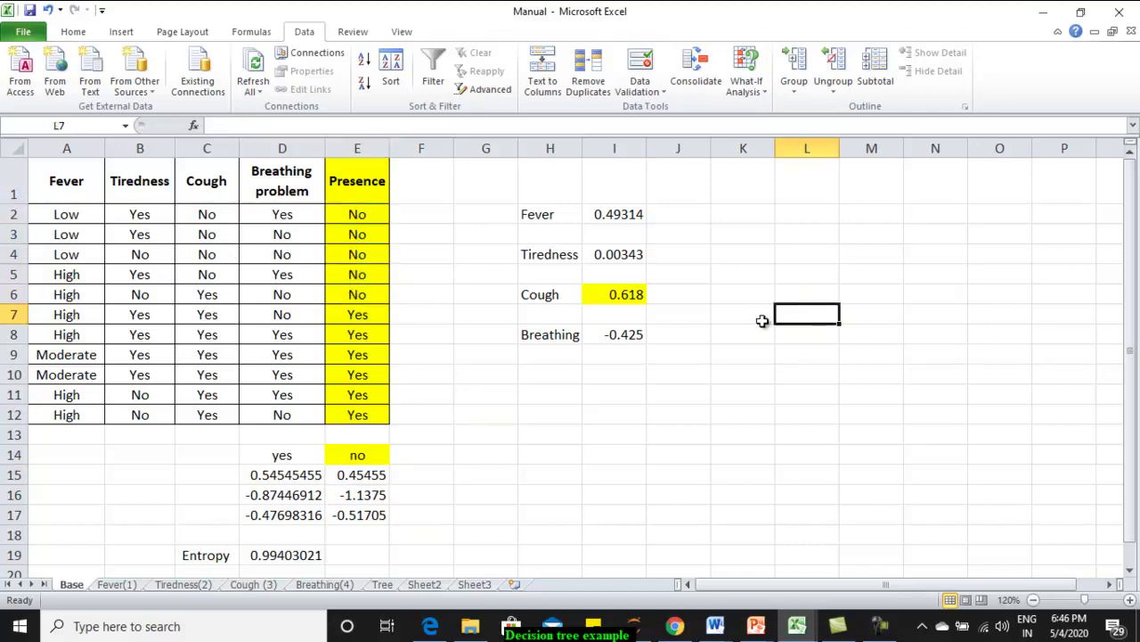
text(5/11)
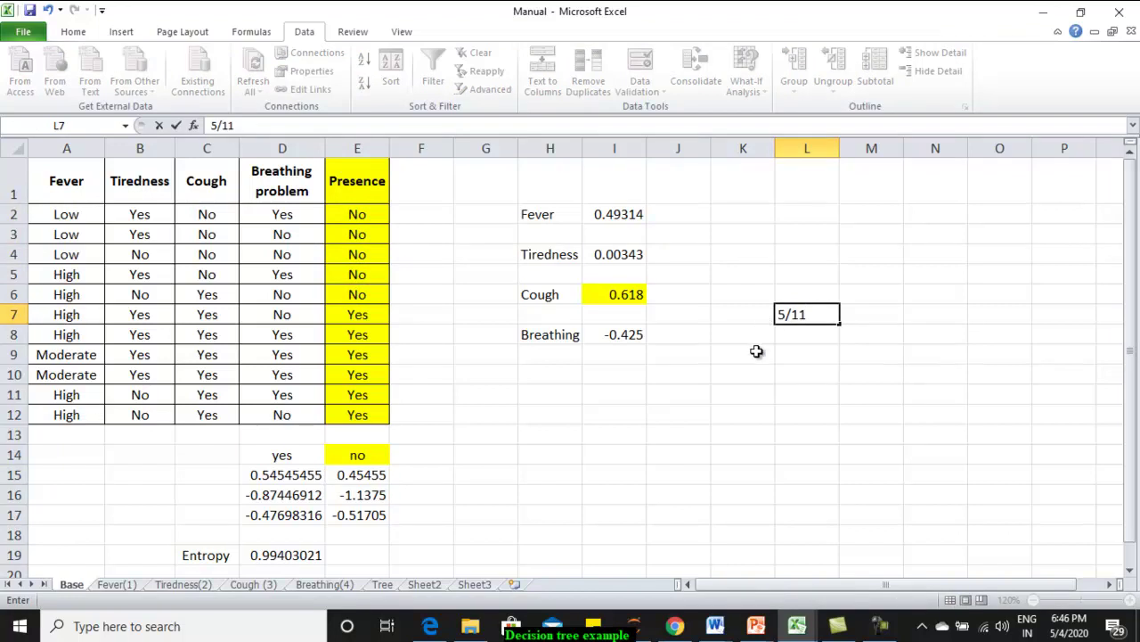
click(752, 380)
click(778, 313)
key(Delete)
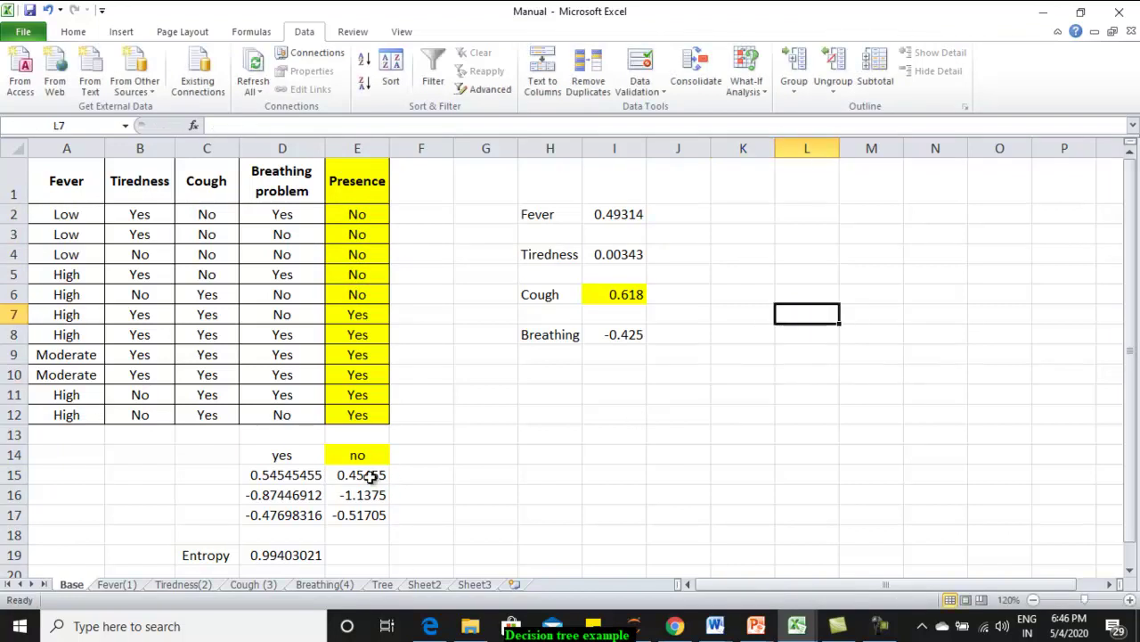
Review the yes and no proportion, log and product formulas in D15:E17.
click(360, 475)
click(303, 476)
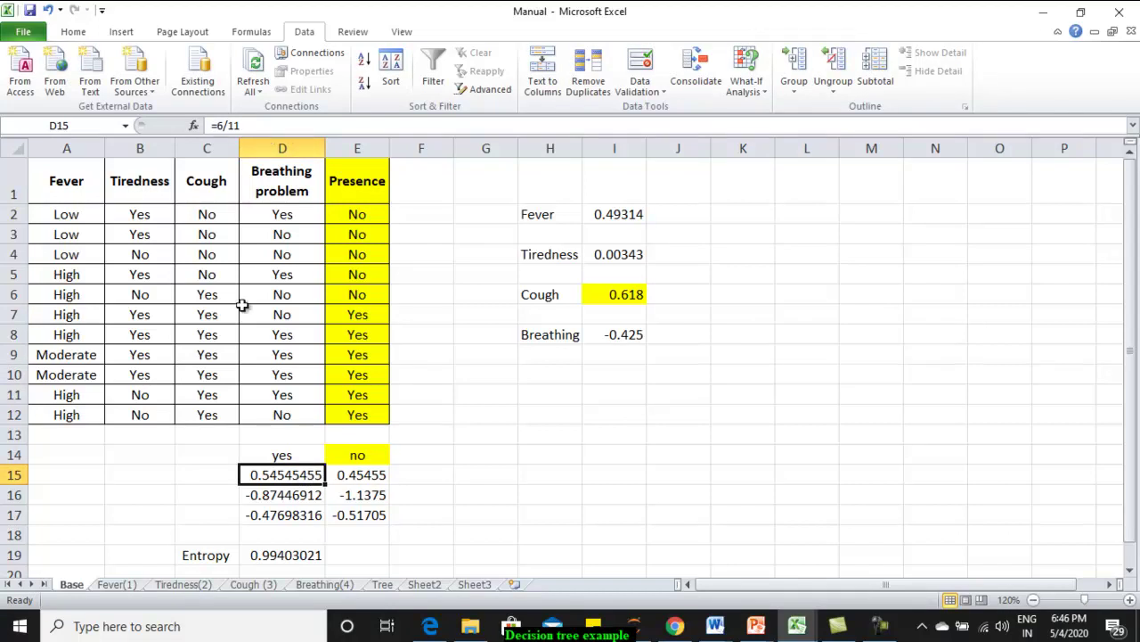
click(287, 501)
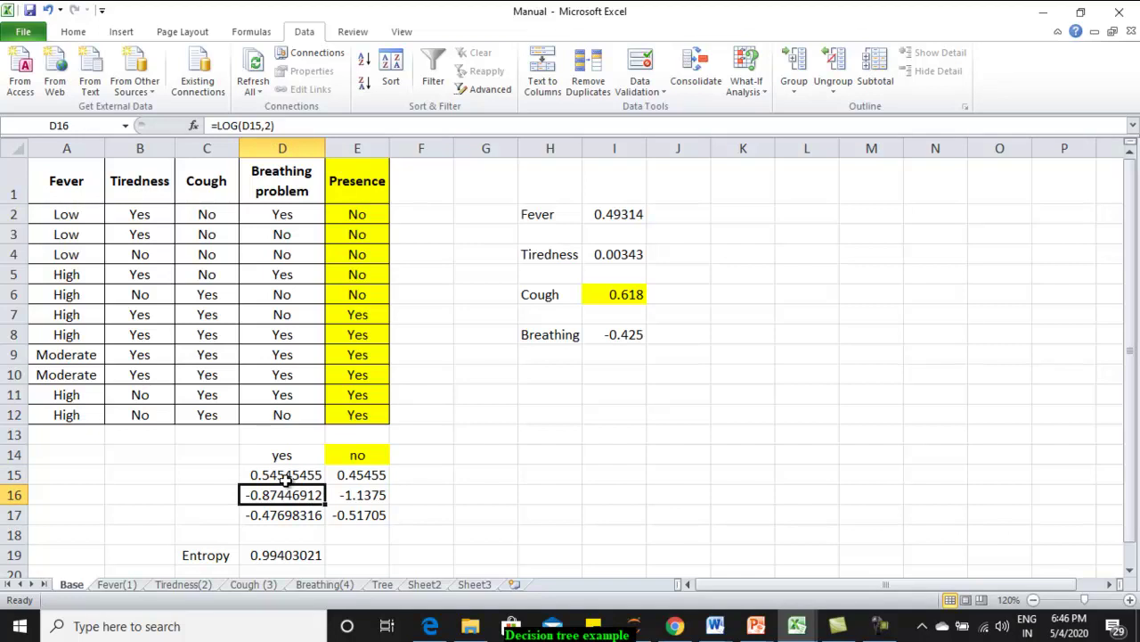
click(358, 495)
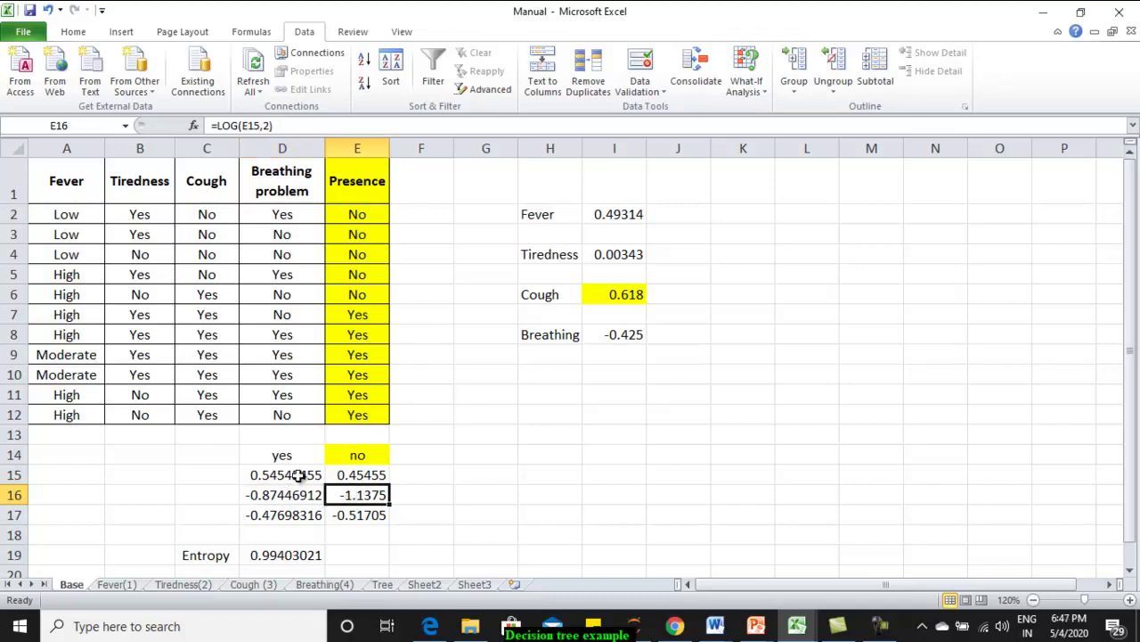
drag(300, 474, 299, 495)
click(297, 514)
drag(372, 474, 376, 495)
click(374, 515)
Walk through the entropy products in D17:E17 and the overall entropy in D19.
click(300, 555)
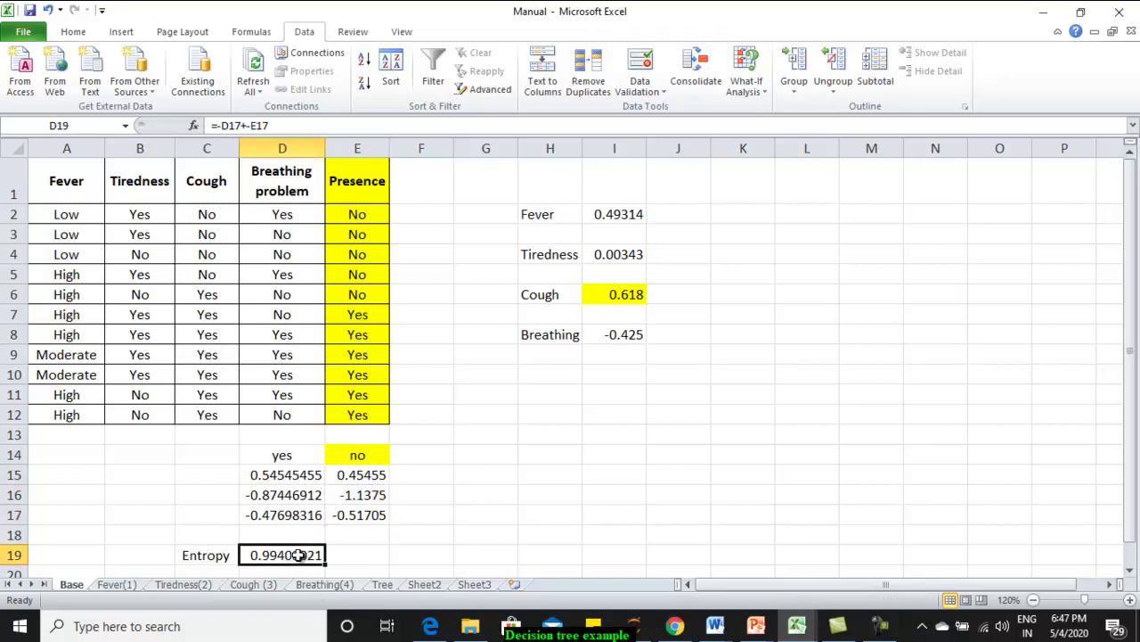
click(293, 515)
key(Right)
key(Left)
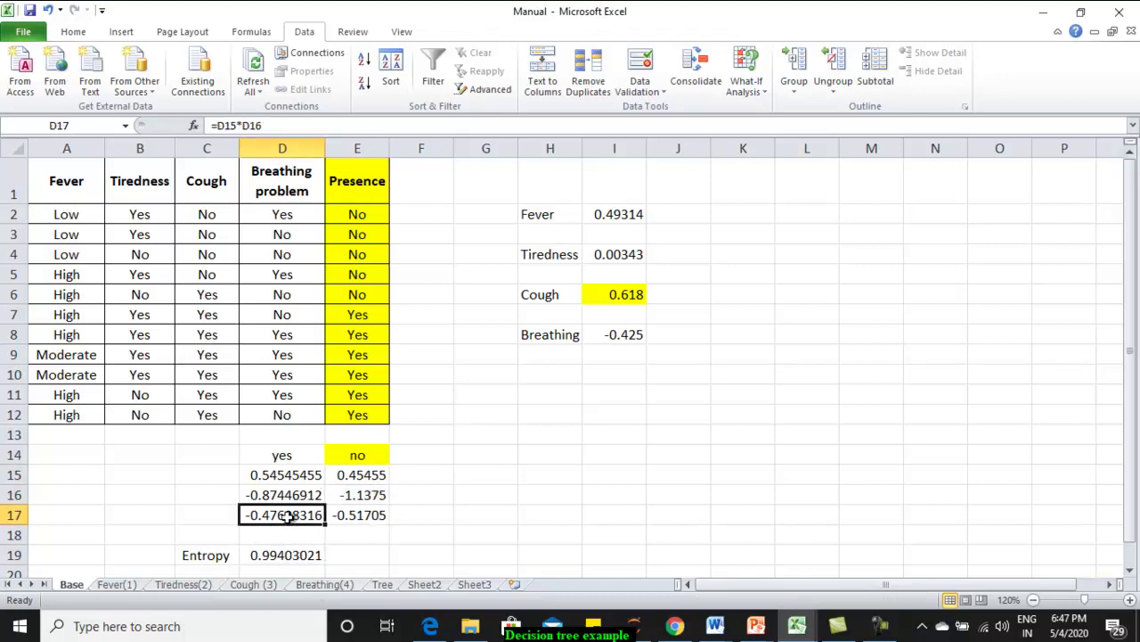
click(368, 516)
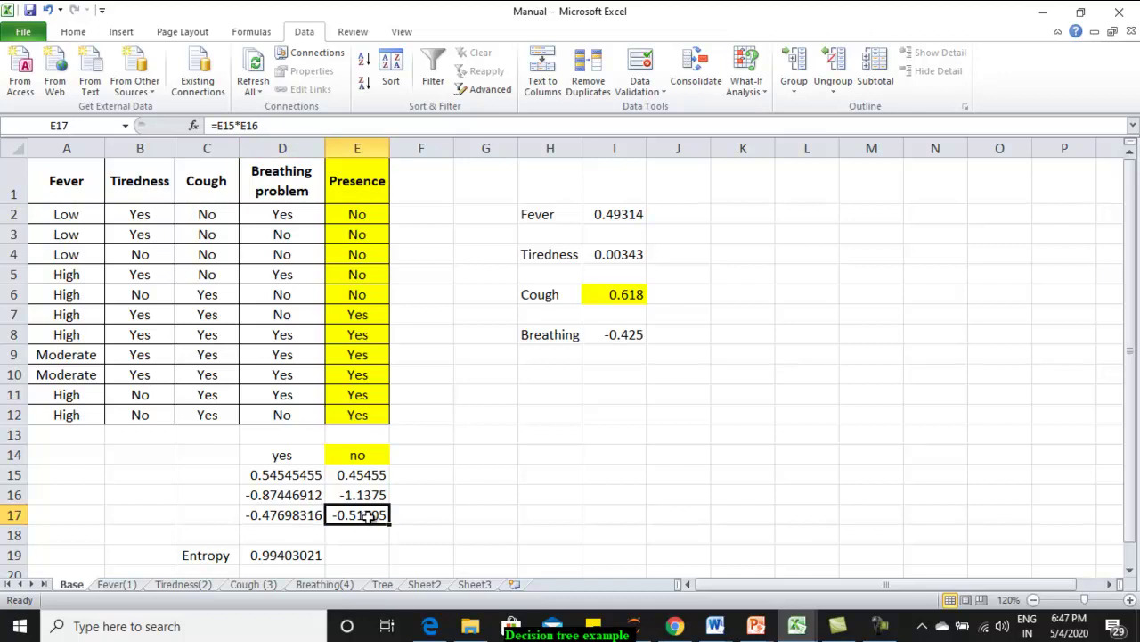
click(295, 553)
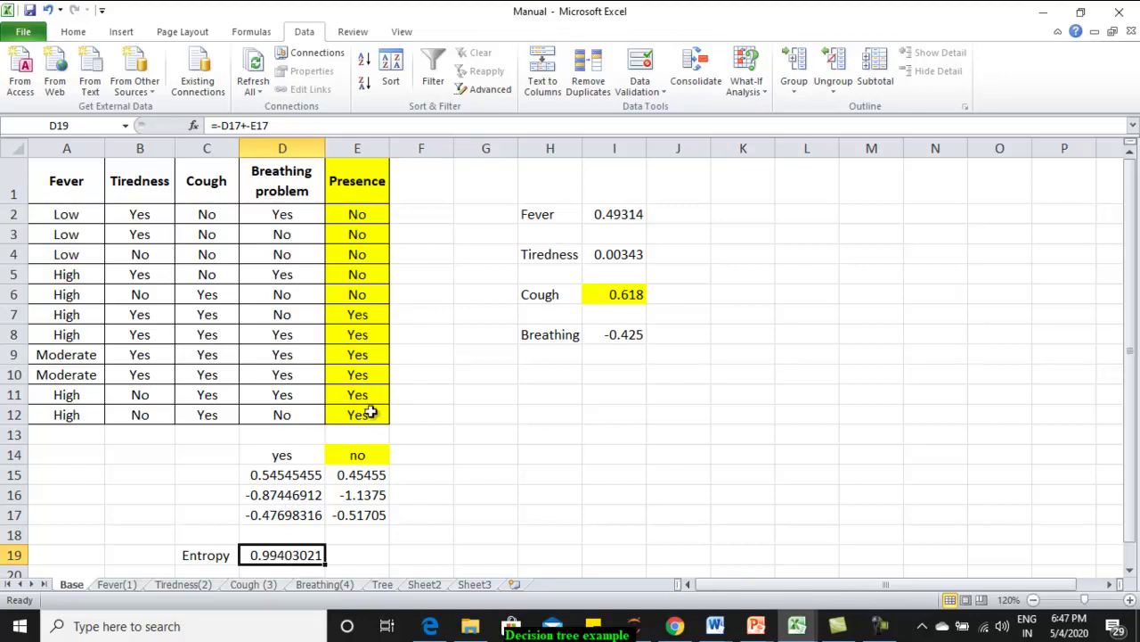
Relate the D19 entropy to the data table A1:E12, the Presence column and the Fever column.
drag(369, 414, 42, 184)
click(301, 259)
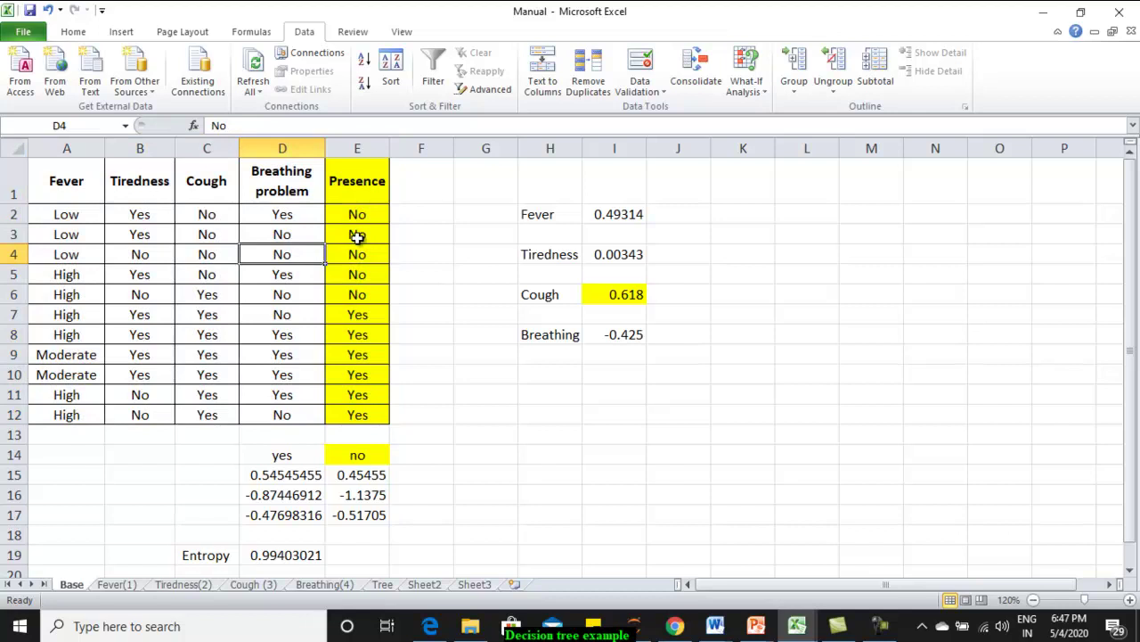
click(370, 148)
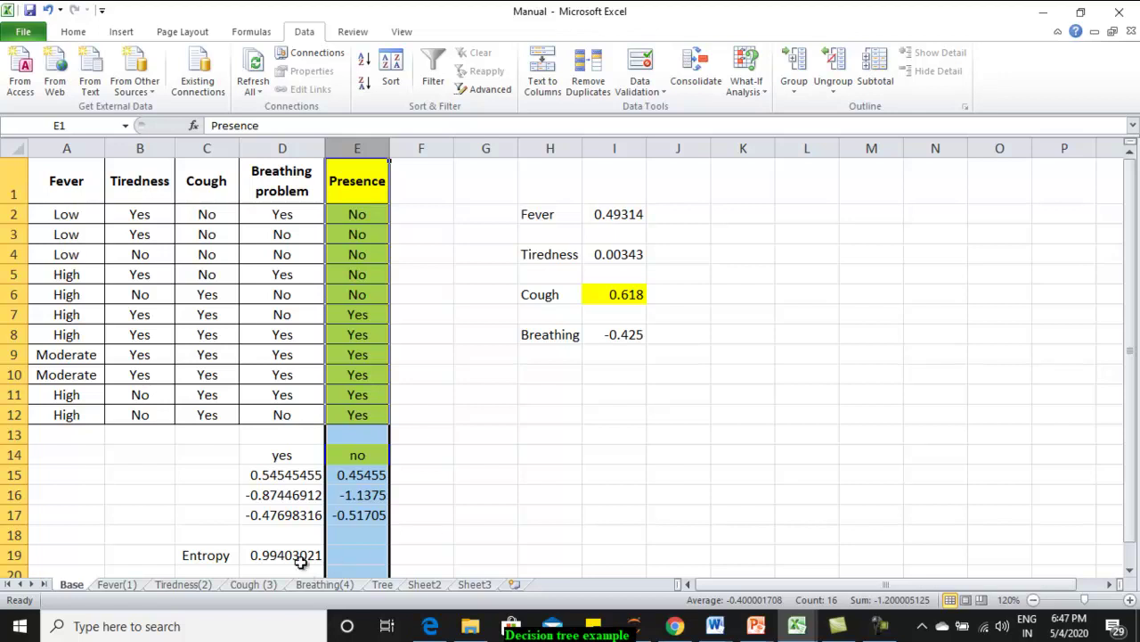
click(302, 558)
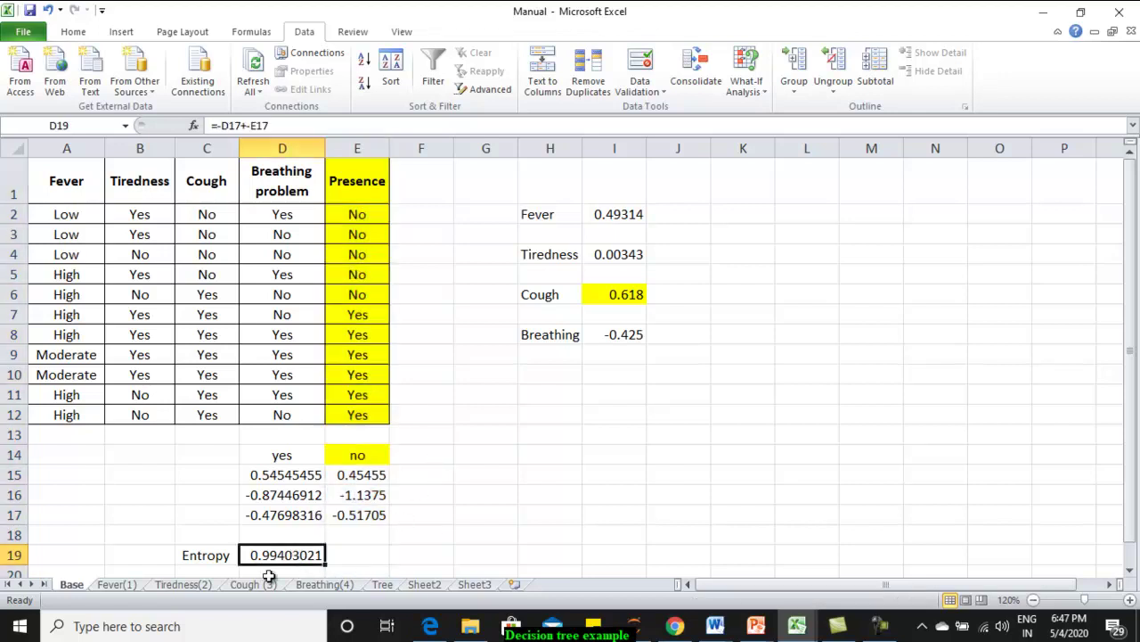
drag(363, 416, 78, 175)
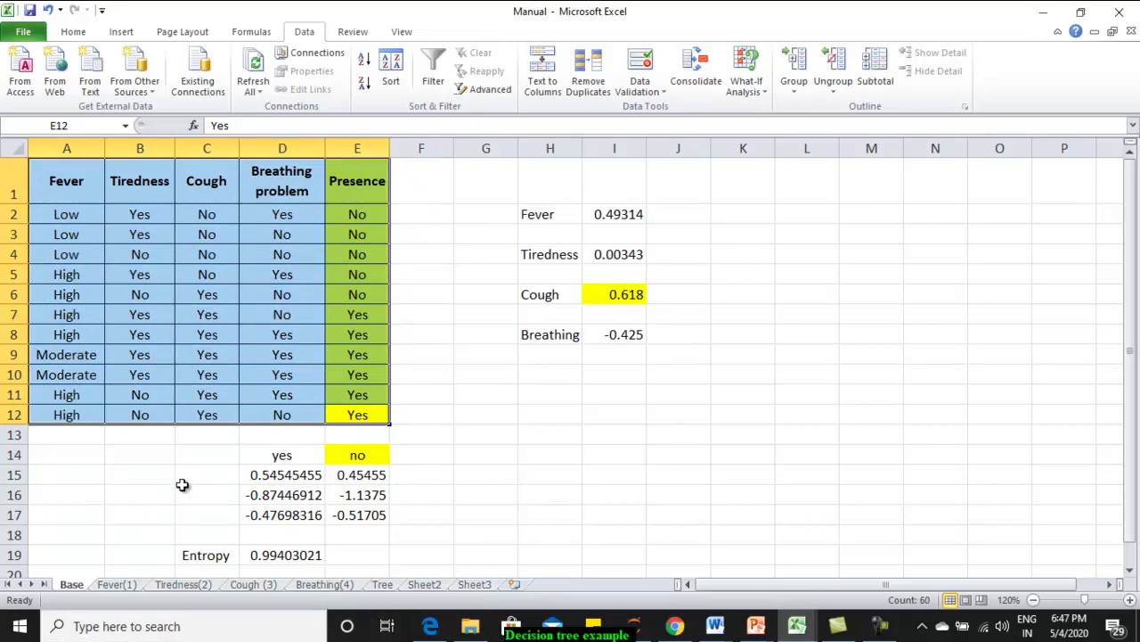
click(145, 472)
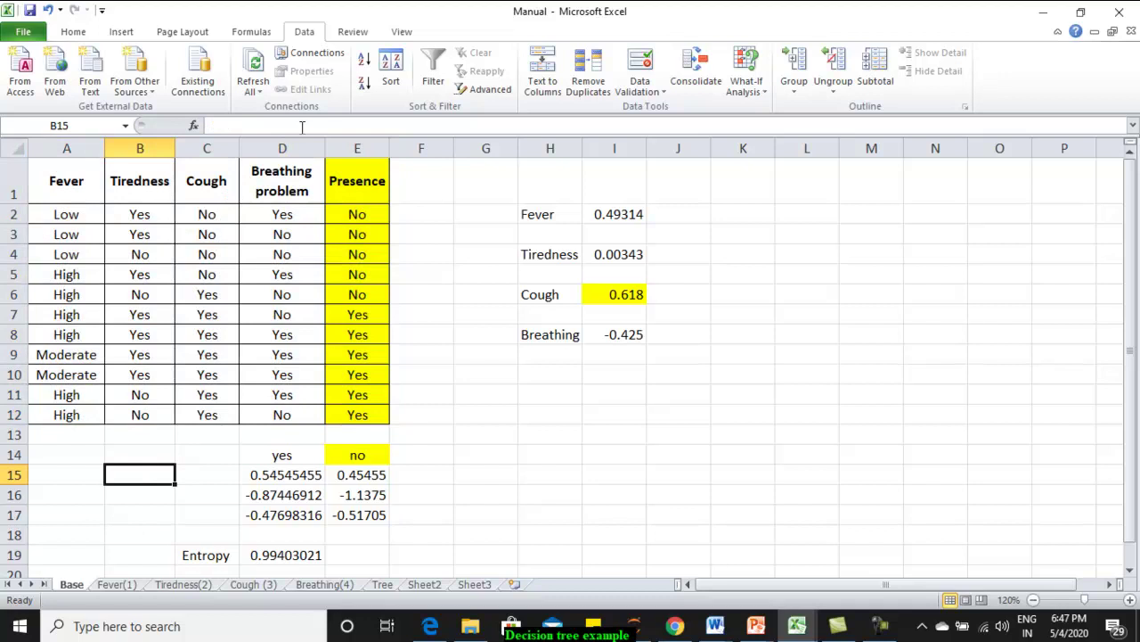
click(85, 143)
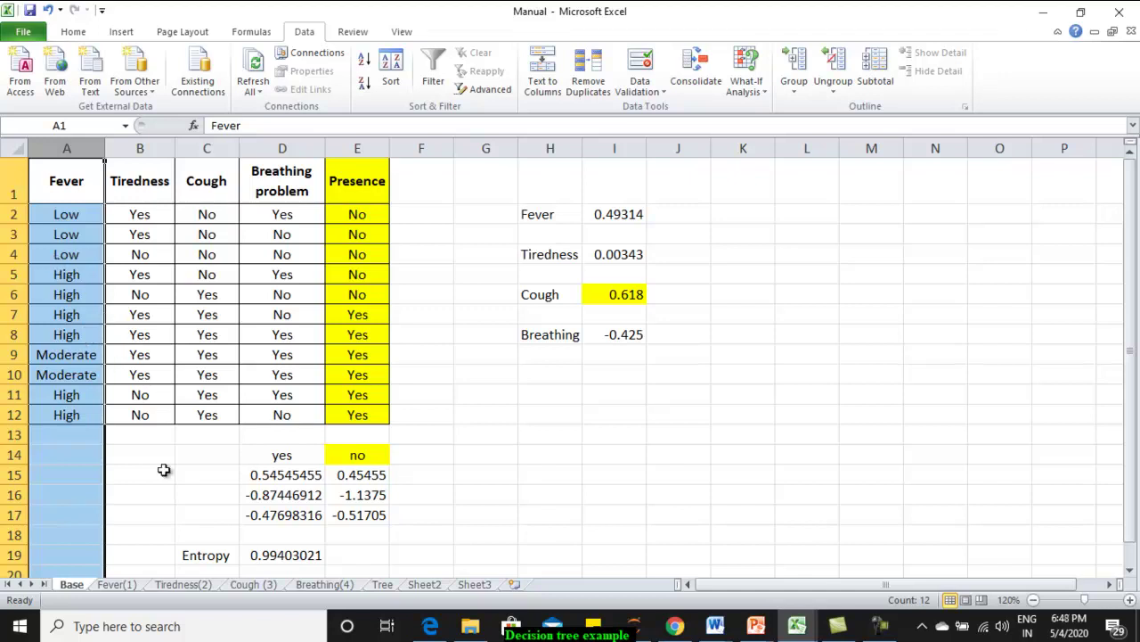
Show the Fever(1) sheet and highlight the six High and three Low fever rows.
click(116, 584)
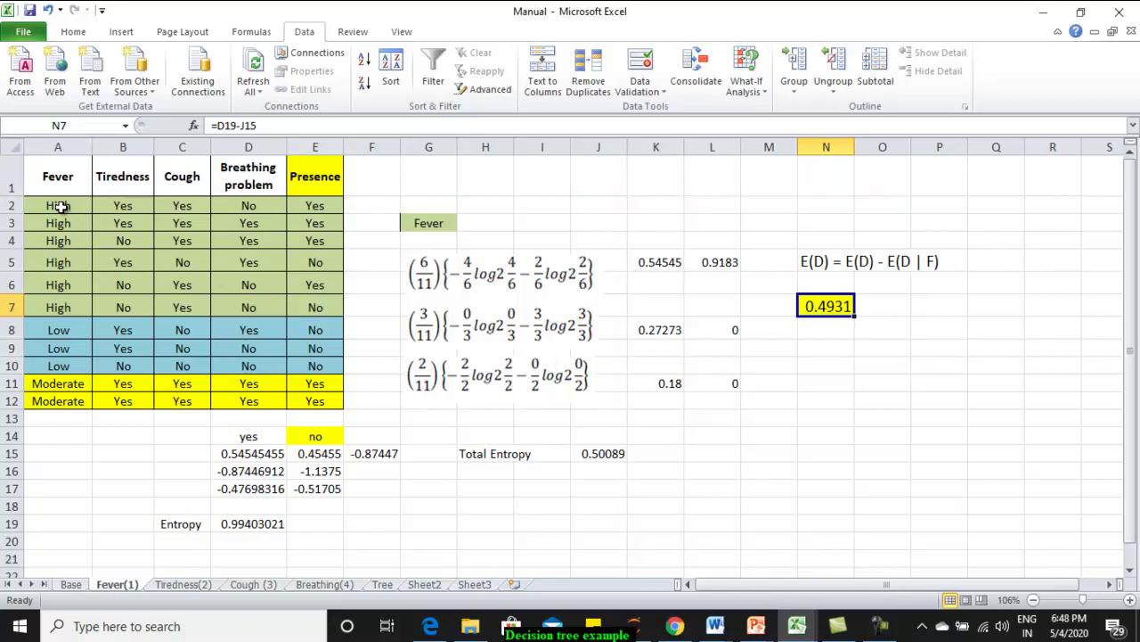
click(58, 147)
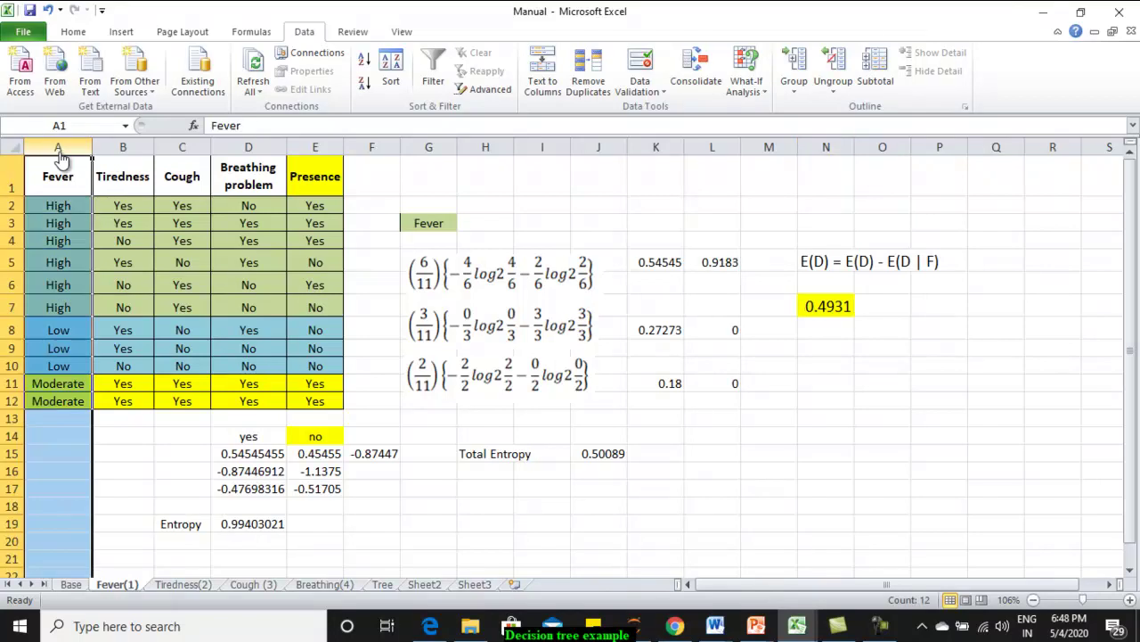
click(81, 325)
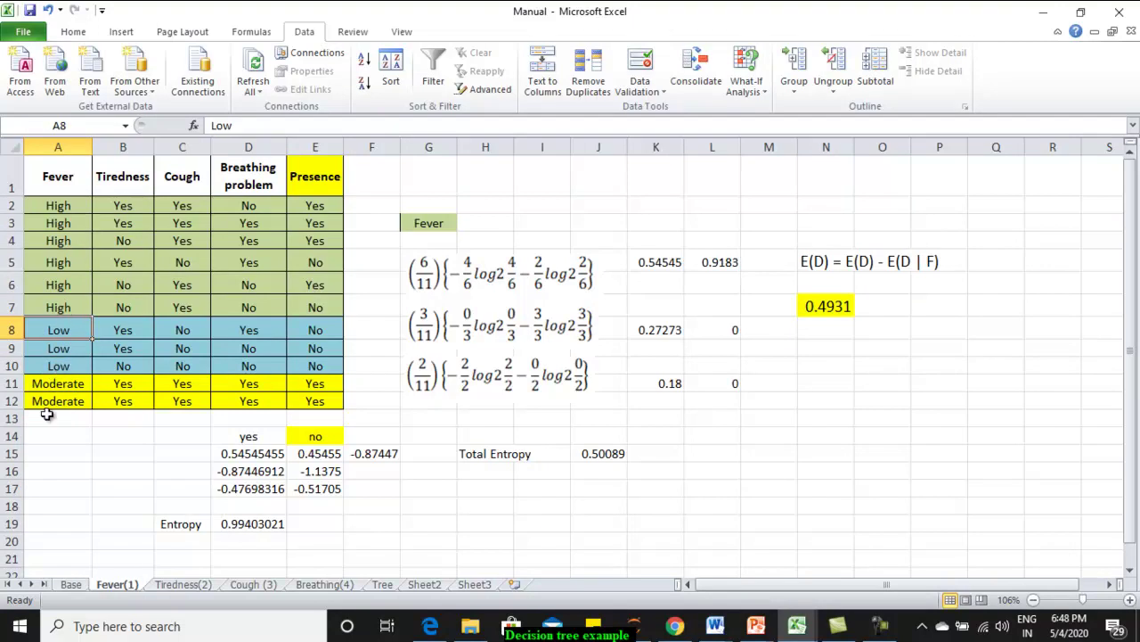
drag(58, 205, 320, 309)
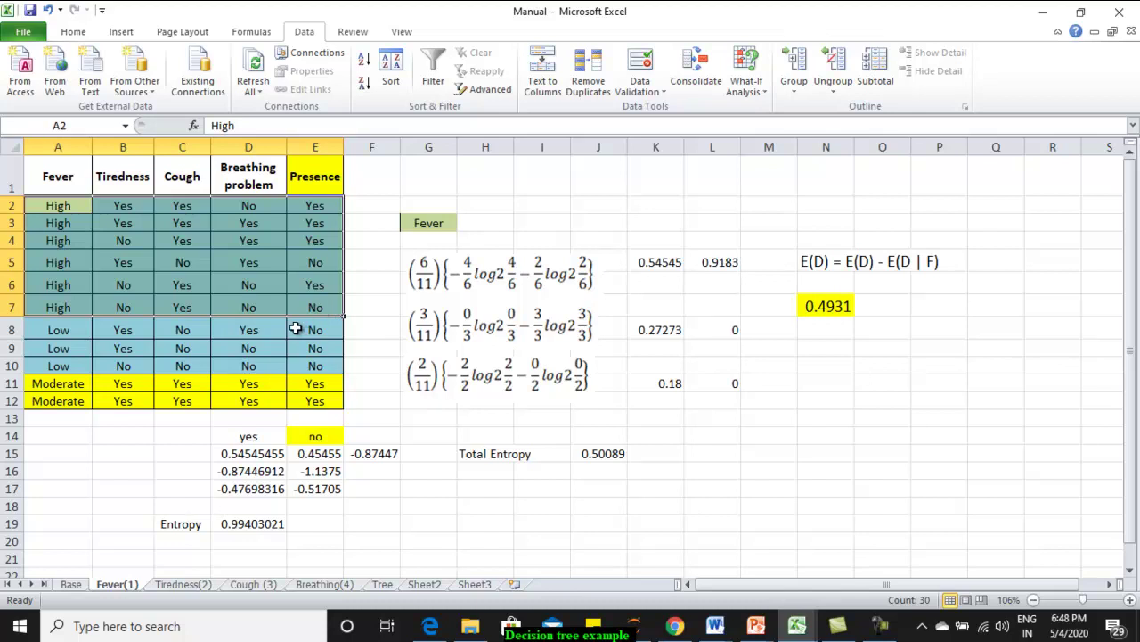
drag(36, 328, 63, 402)
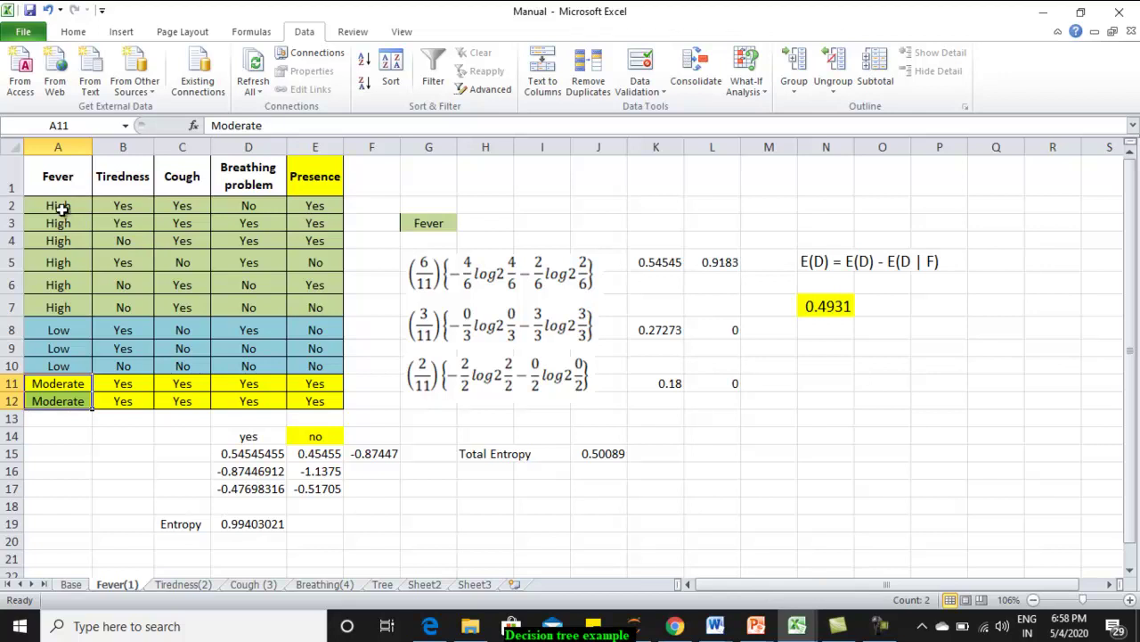
drag(59, 205, 58, 309)
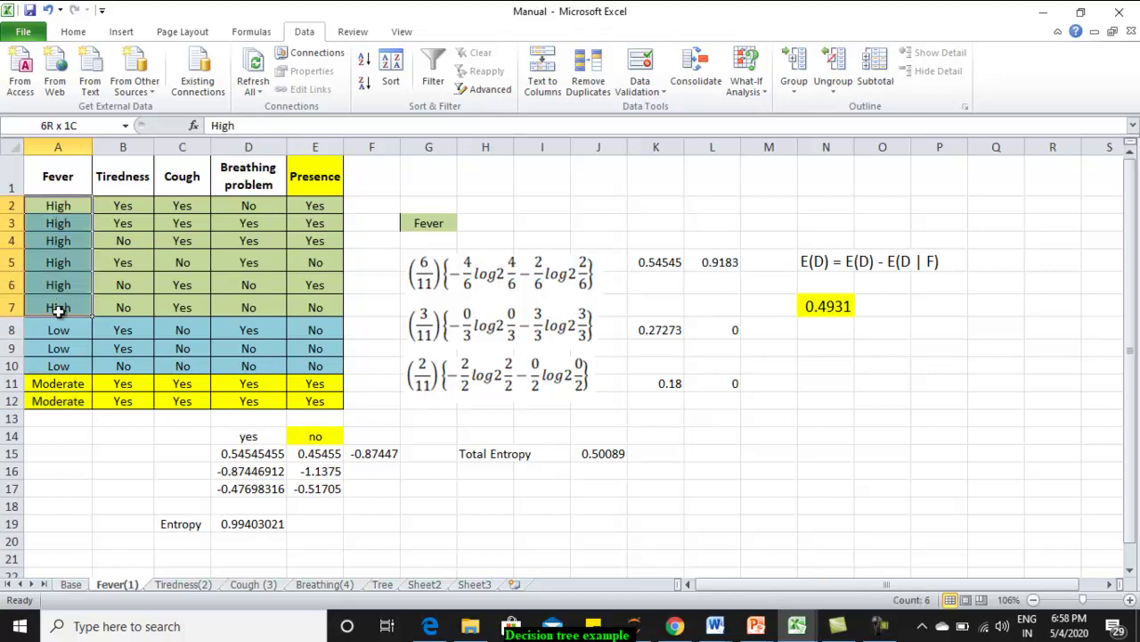
Point out the High fever group's equation picture, then the High and Low fever rows.
click(422, 283)
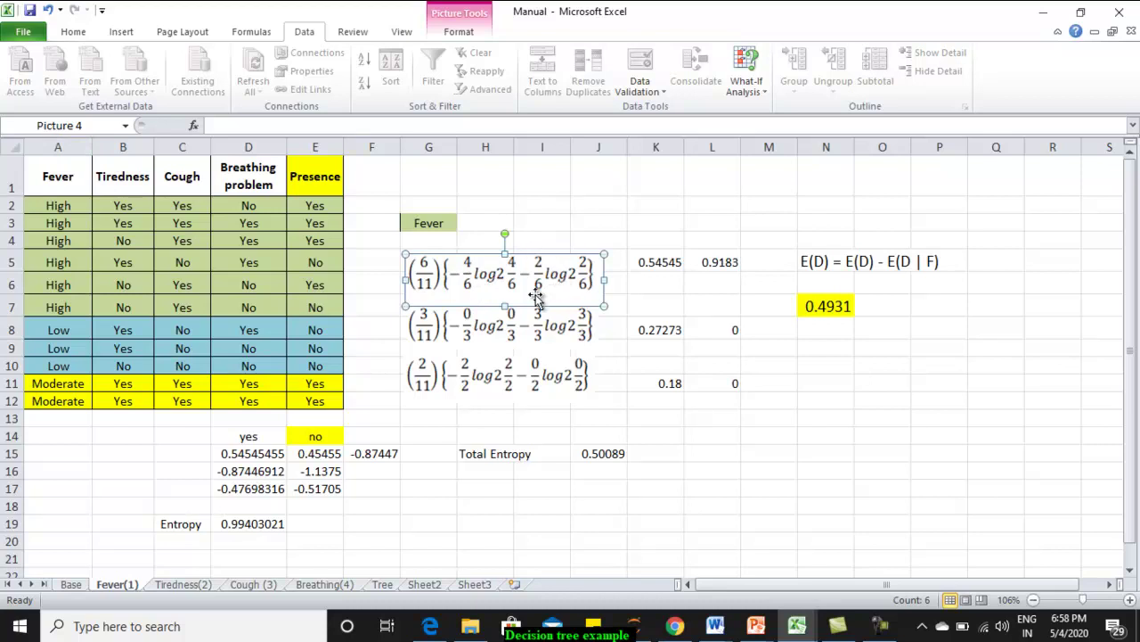
drag(59, 205, 306, 299)
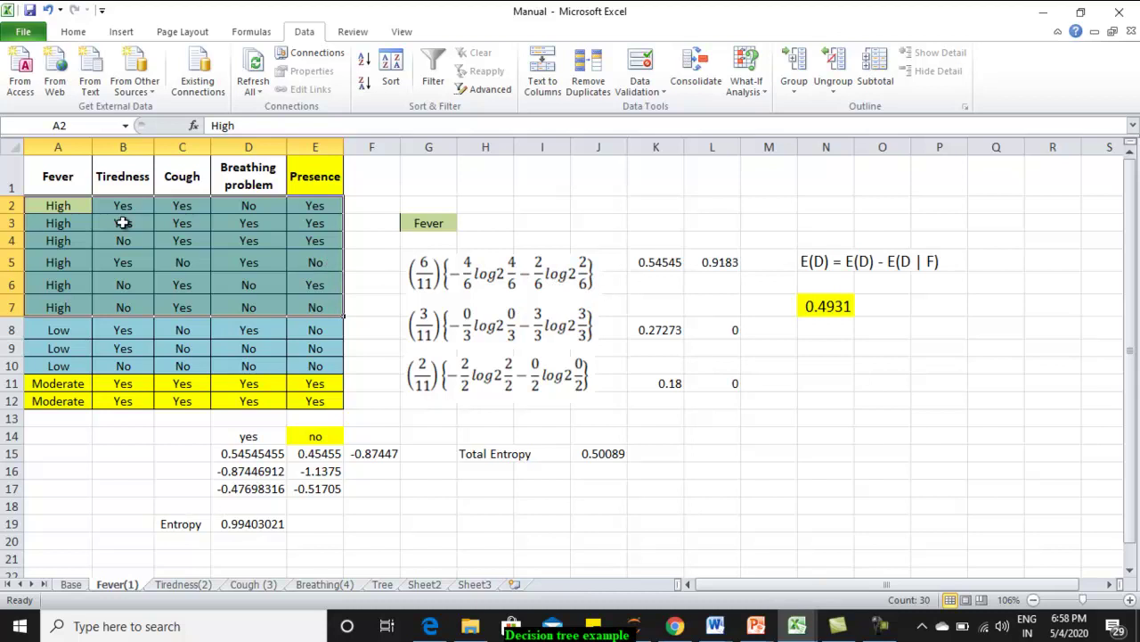
drag(64, 329, 316, 362)
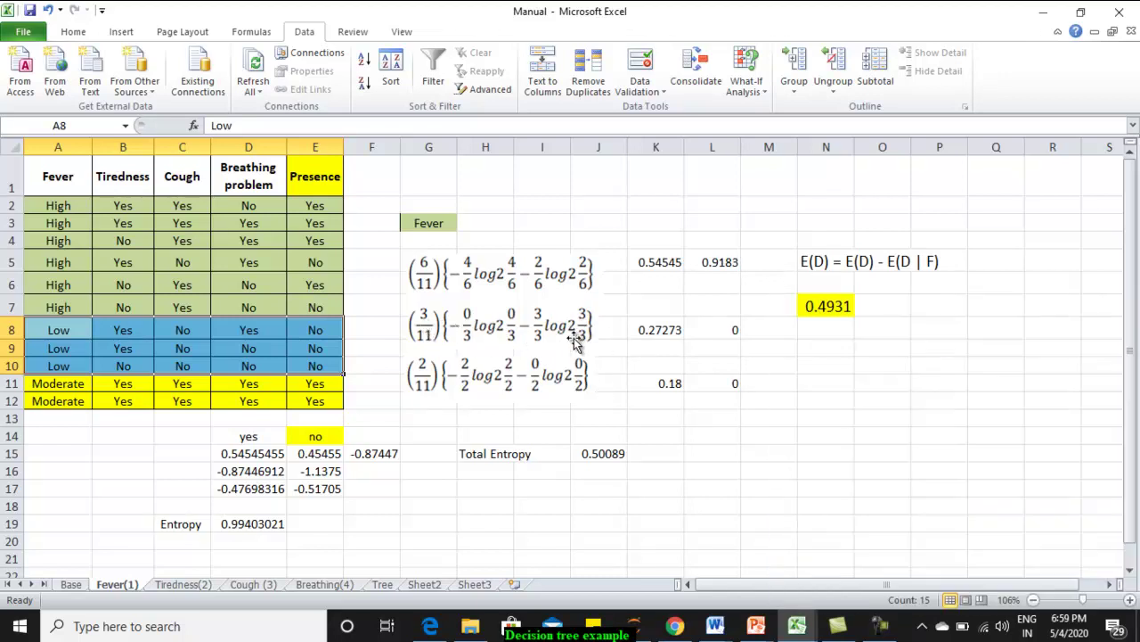
click(725, 334)
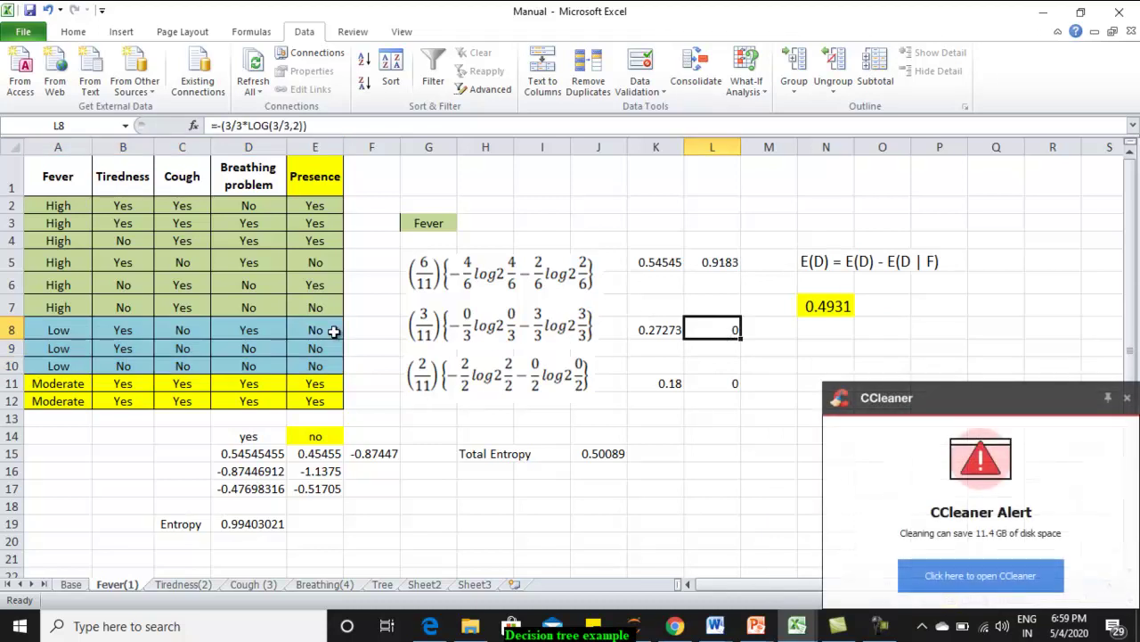
drag(320, 332, 321, 364)
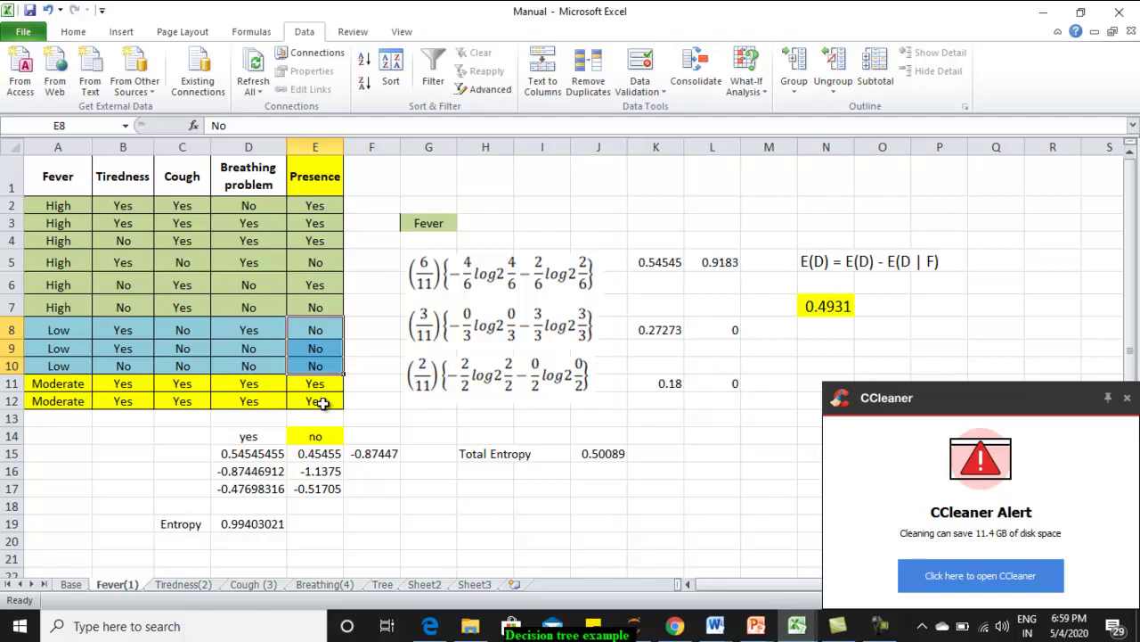
click(716, 383)
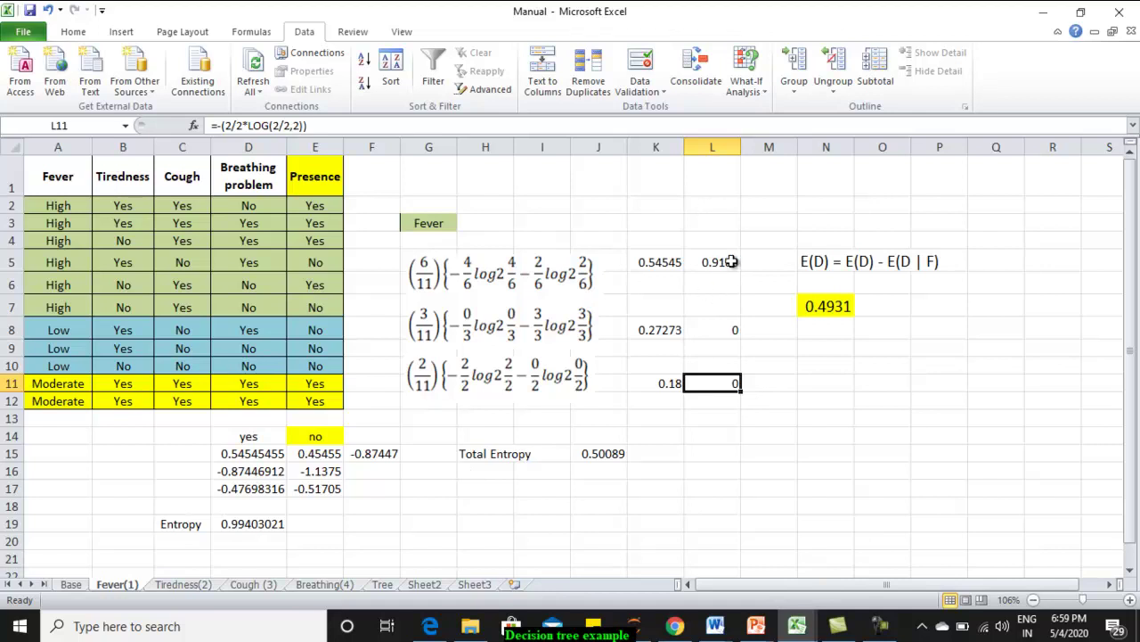
click(731, 261)
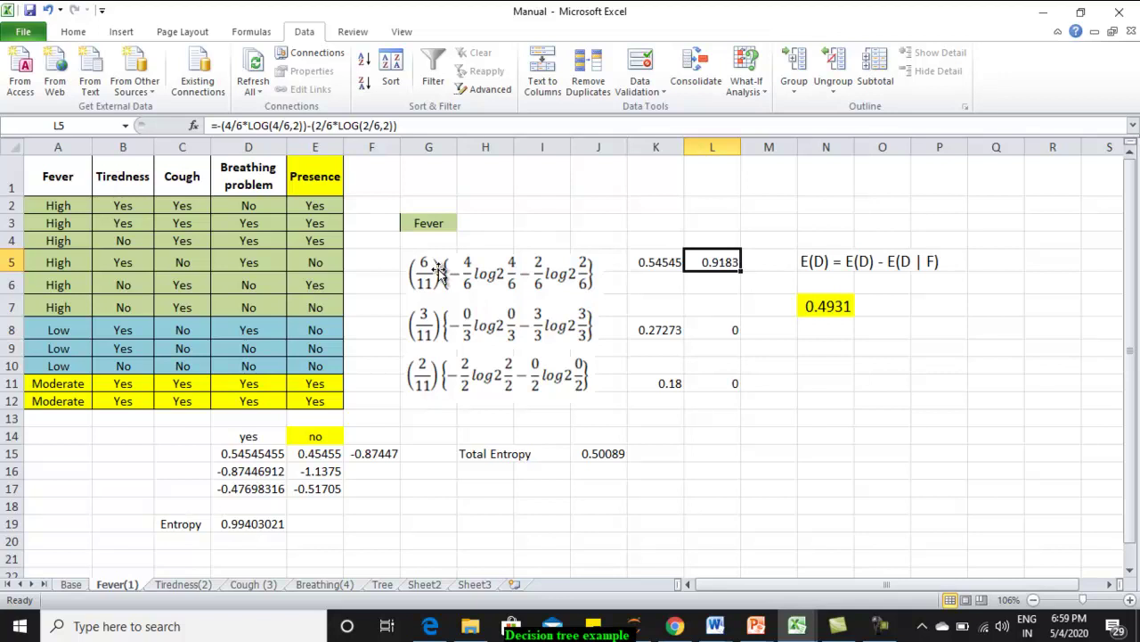
click(609, 456)
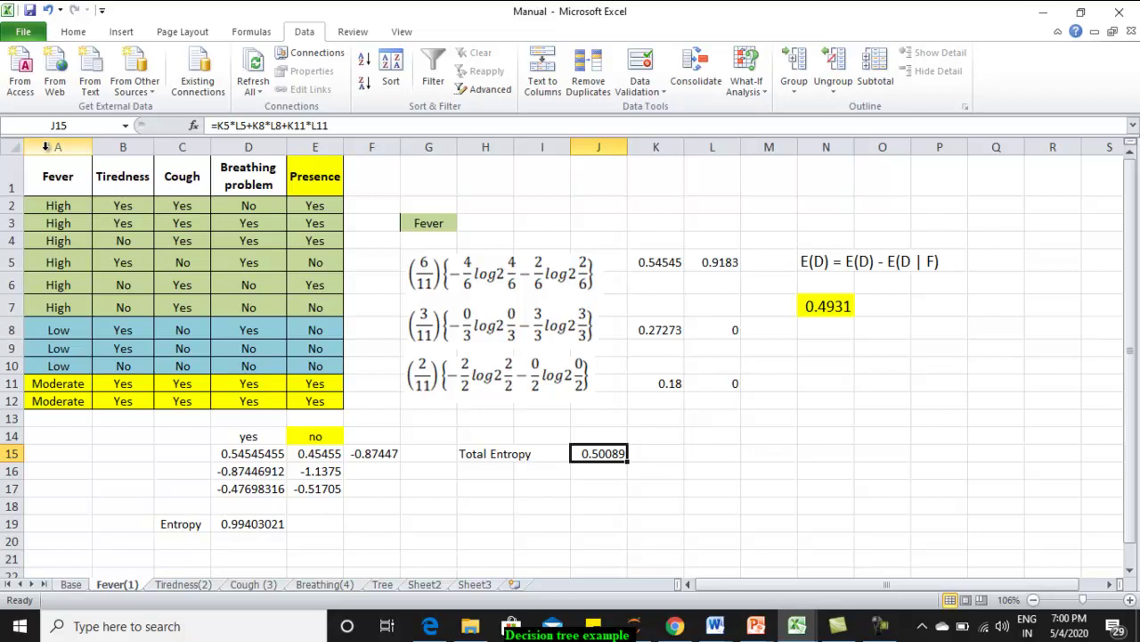
click(270, 526)
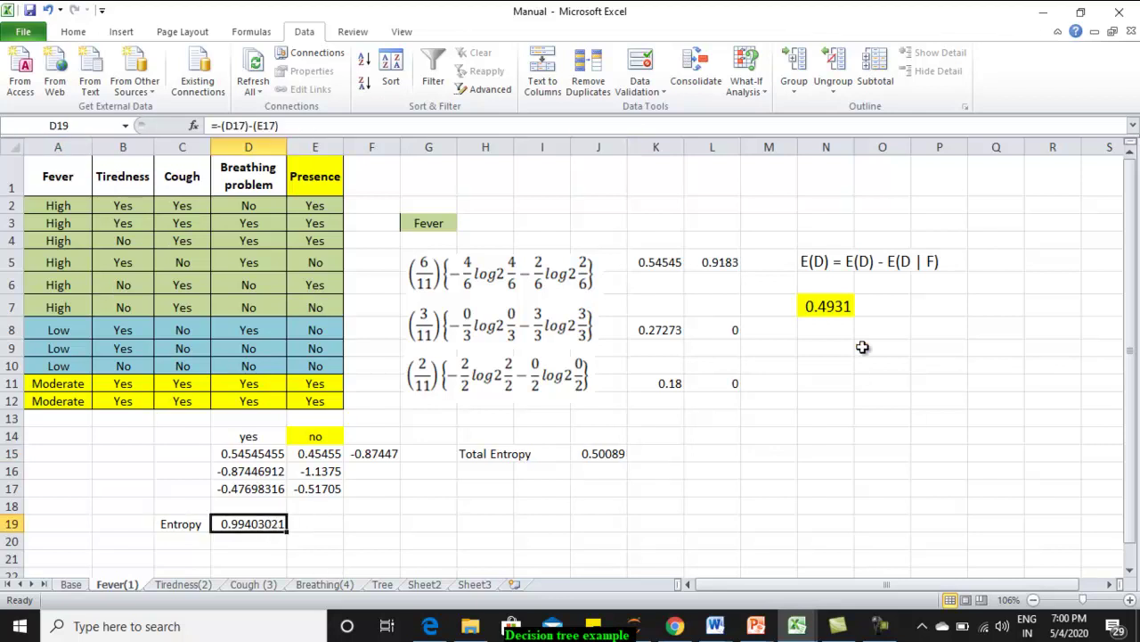
click(840, 318)
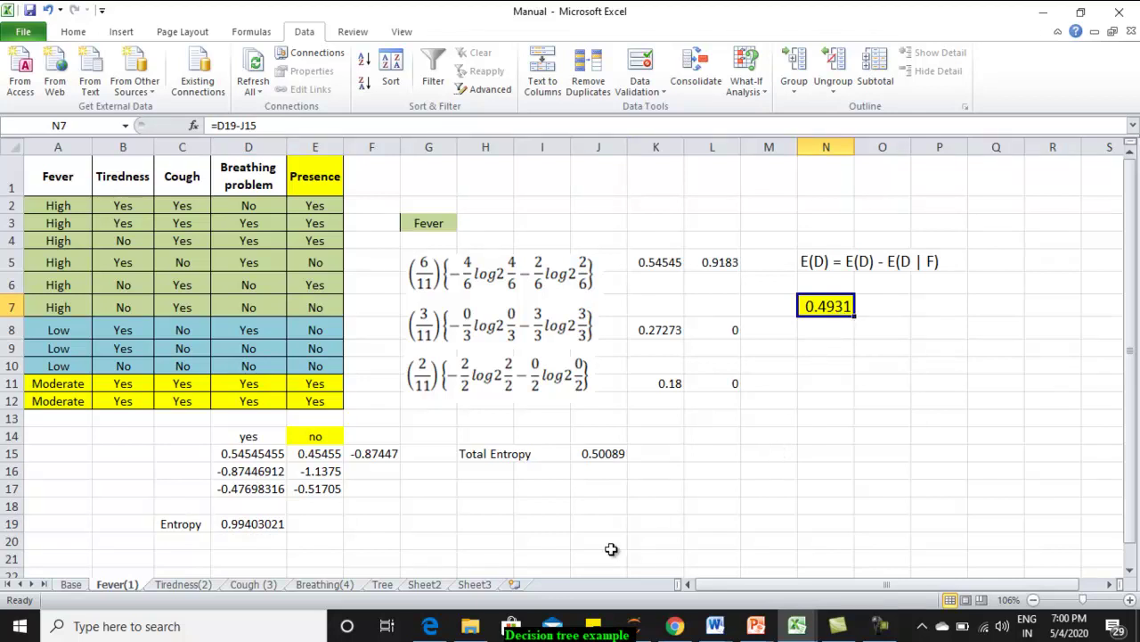
On Tiredness(2), mark the four No rows A2:E5, the No-branch entropy formula and N7's gain.
click(181, 584)
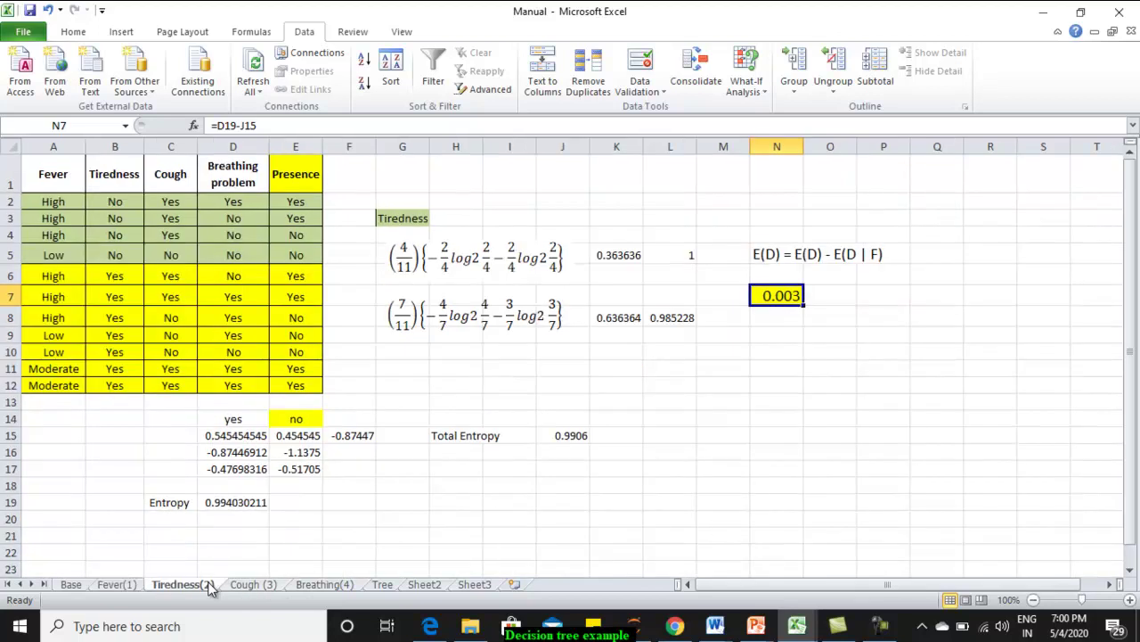
click(131, 145)
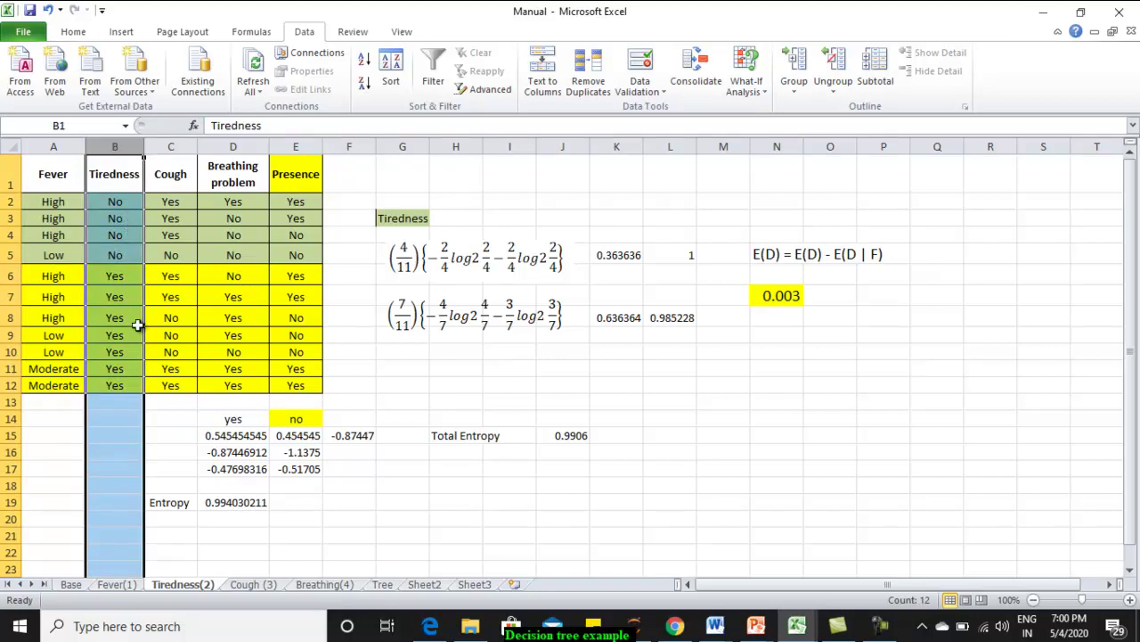
click(133, 233)
drag(51, 202, 287, 254)
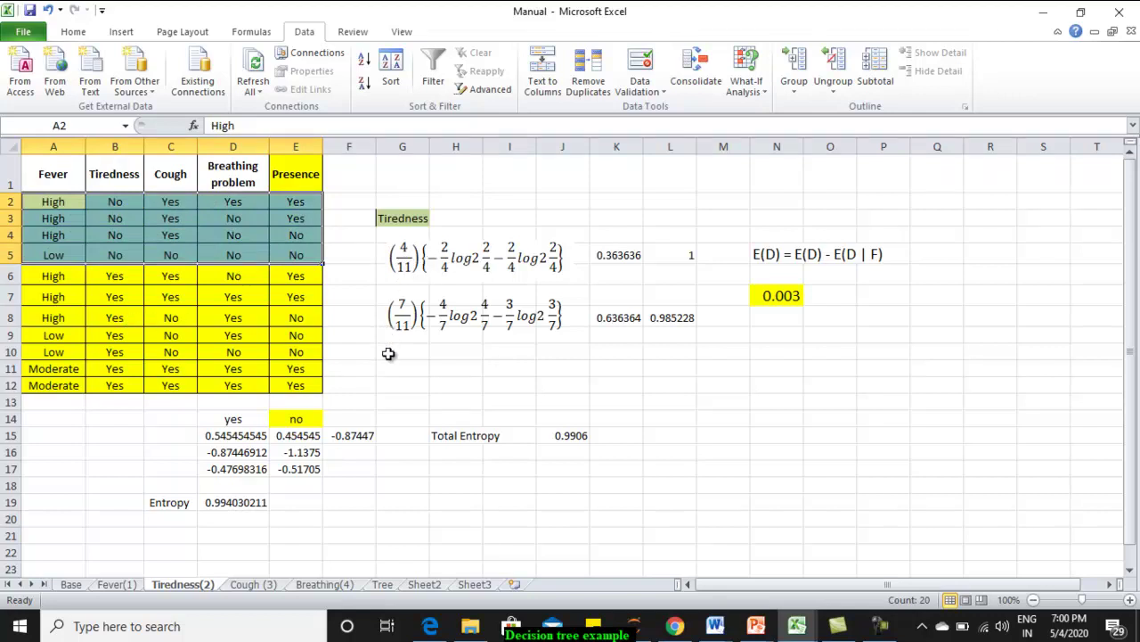
click(455, 266)
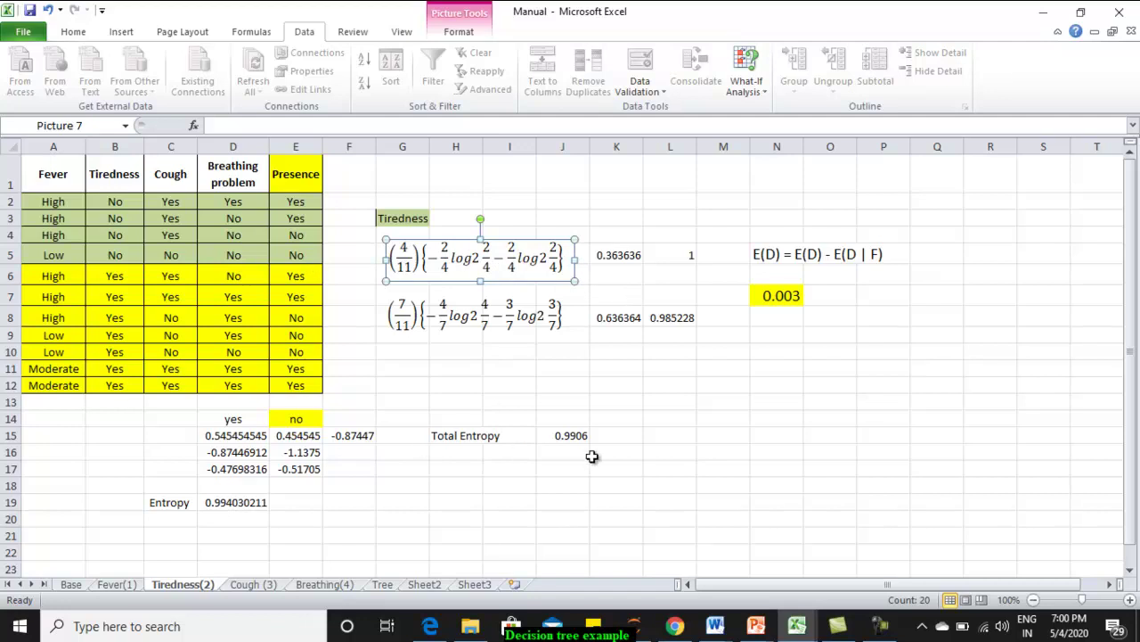
click(788, 297)
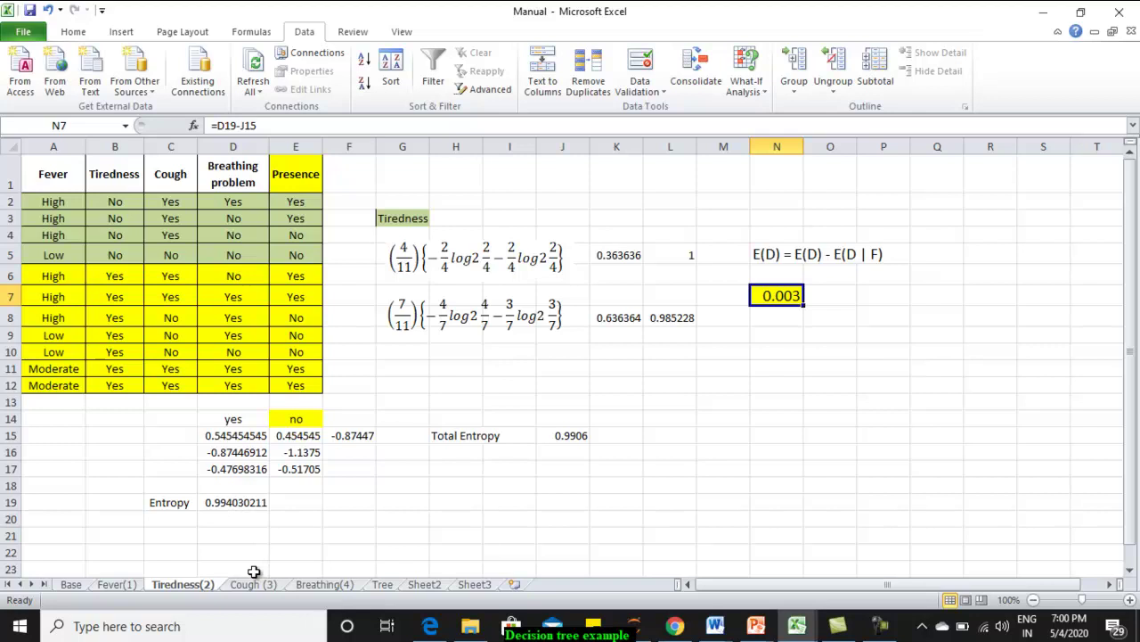
click(251, 583)
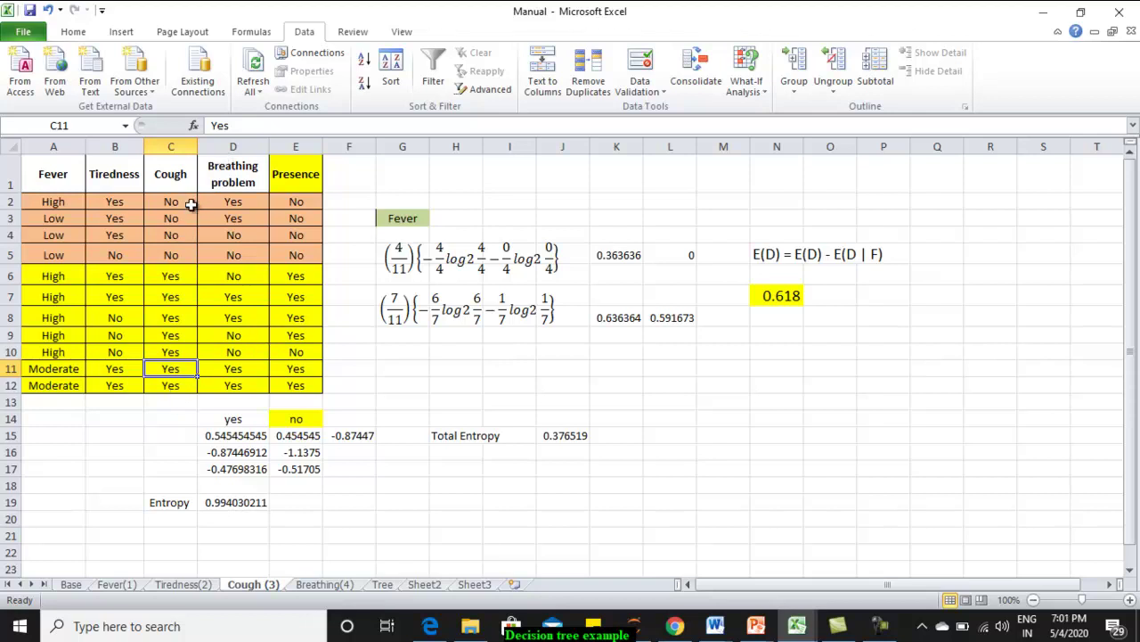
Mark Cough No values C2:C5 and Yes values C6:C12, then show J15's total entropy and N7's gain.
drag(191, 201, 186, 253)
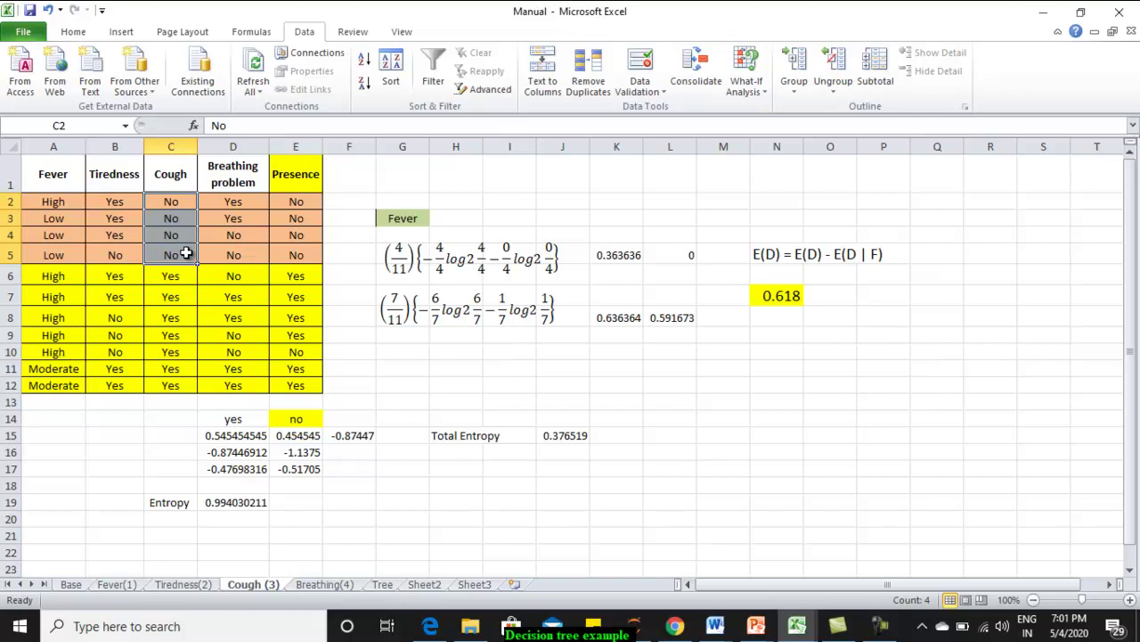
drag(184, 275, 191, 383)
click(414, 314)
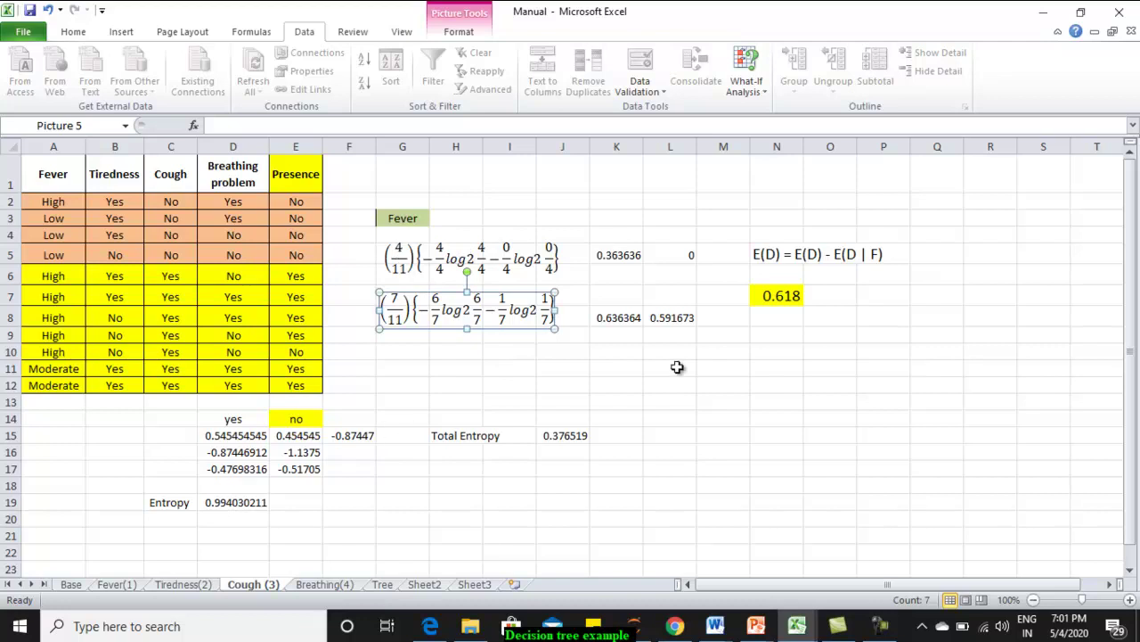
click(559, 435)
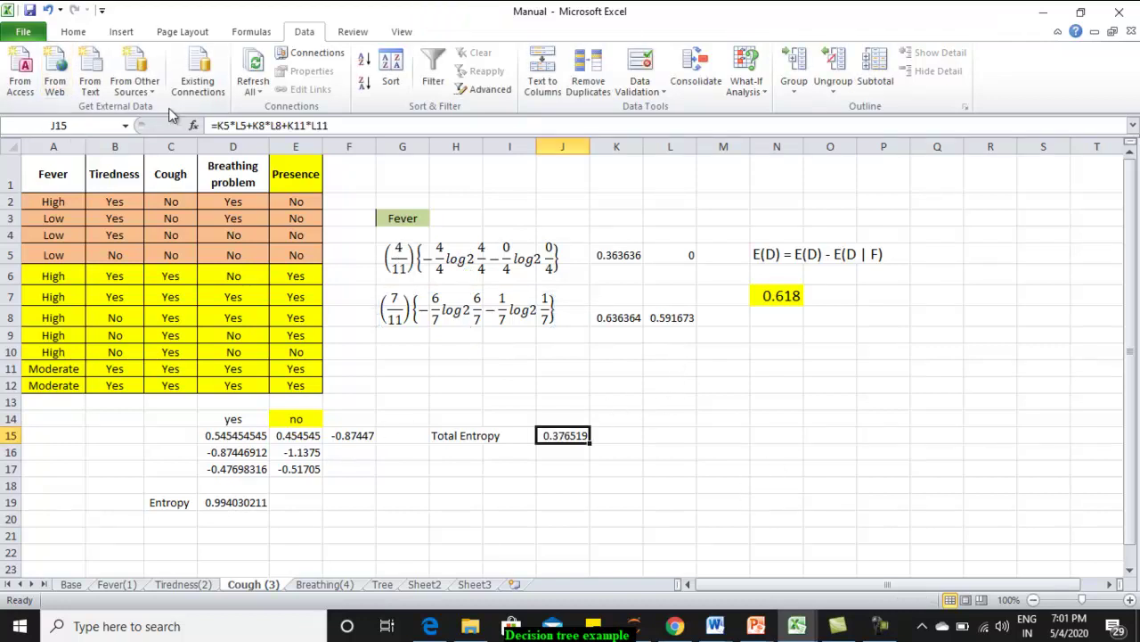
click(178, 144)
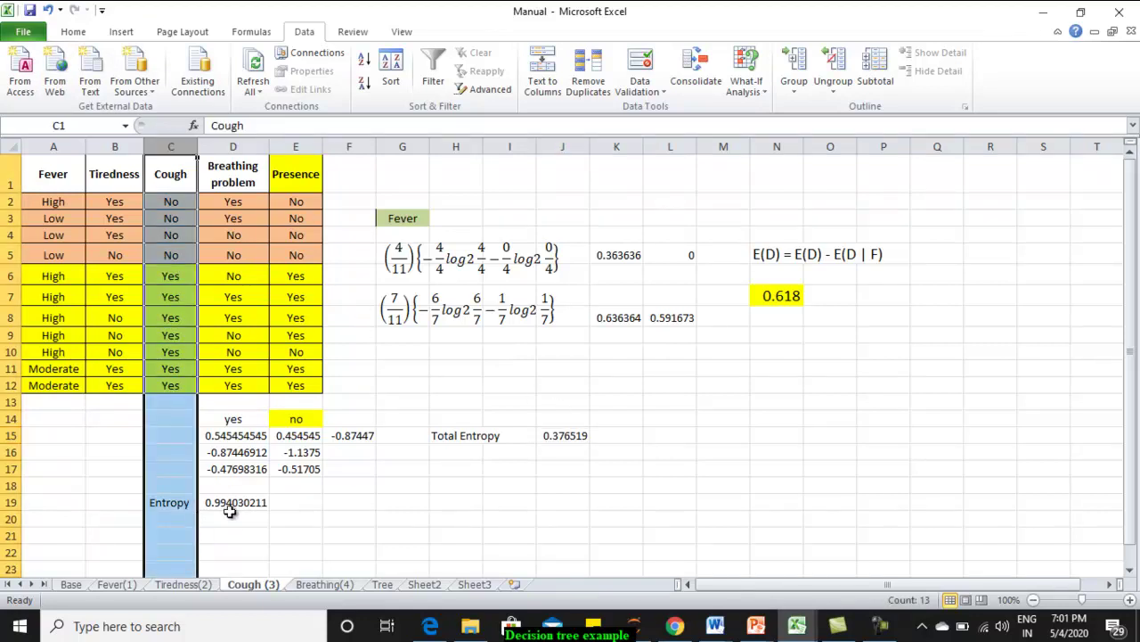
click(782, 301)
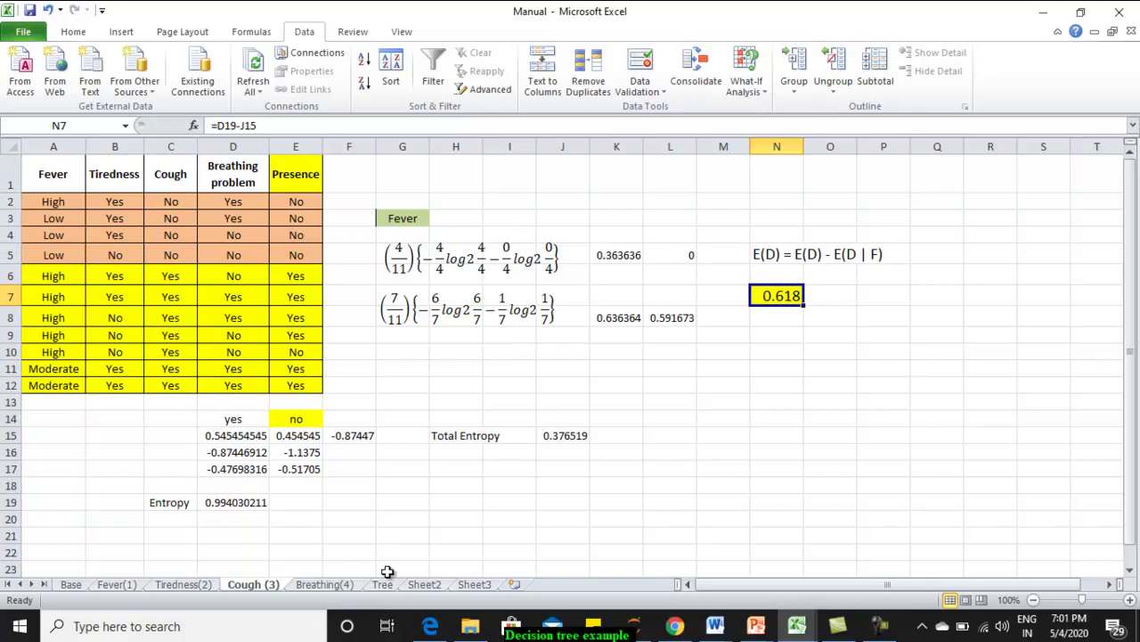
Check Breathing(4), then compare the four symptom gains on Base and select Cough's 0.618 in I6.
click(333, 583)
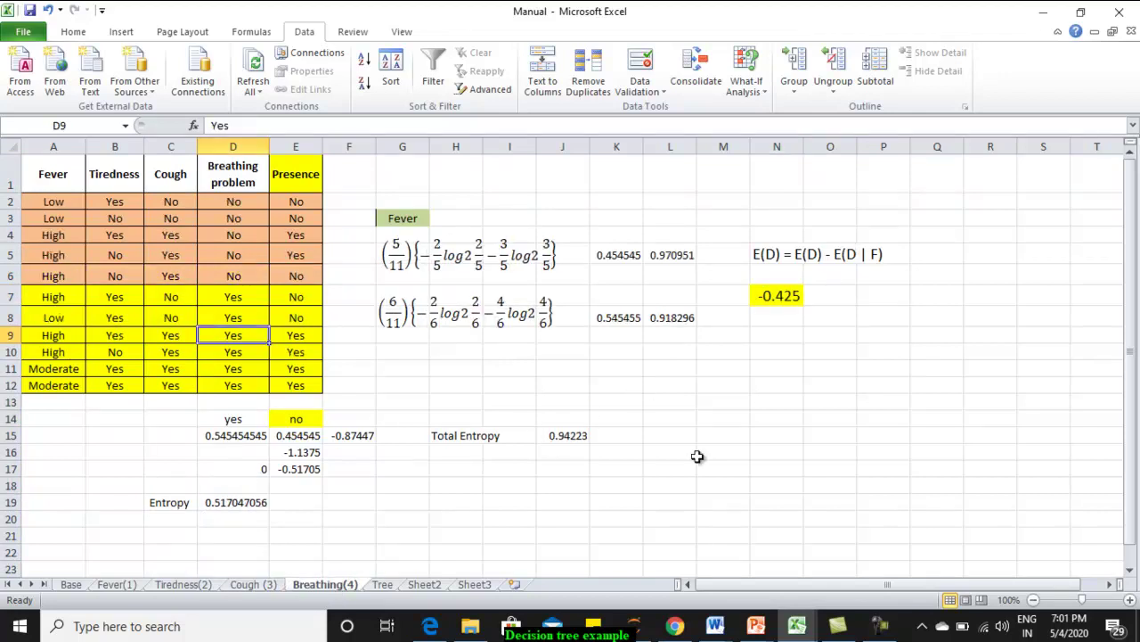
click(71, 584)
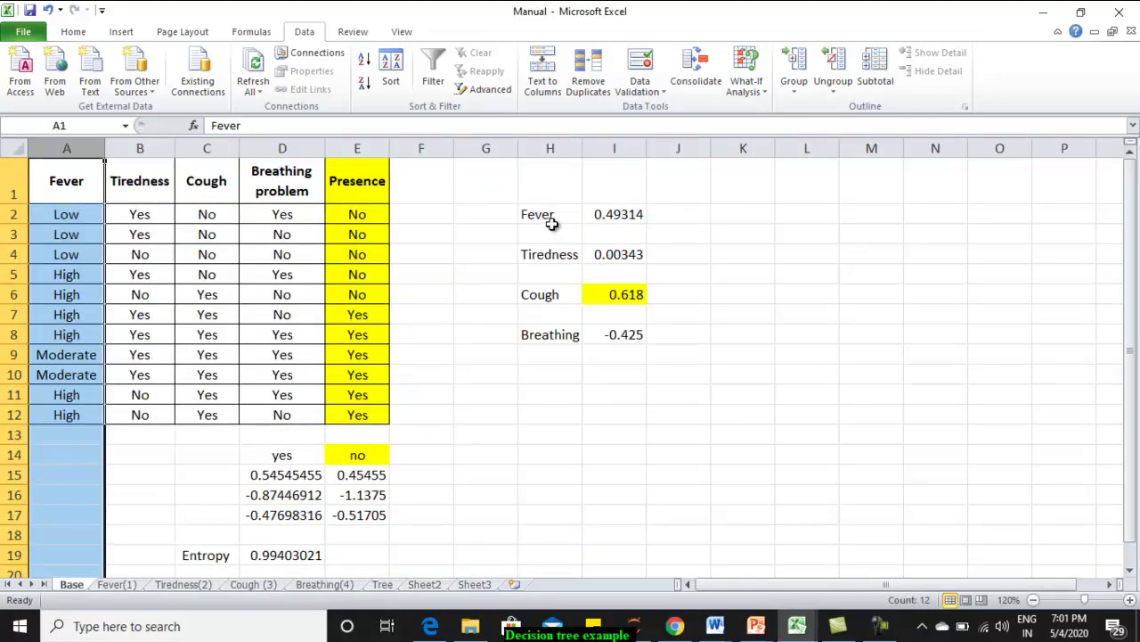
drag(547, 214, 635, 332)
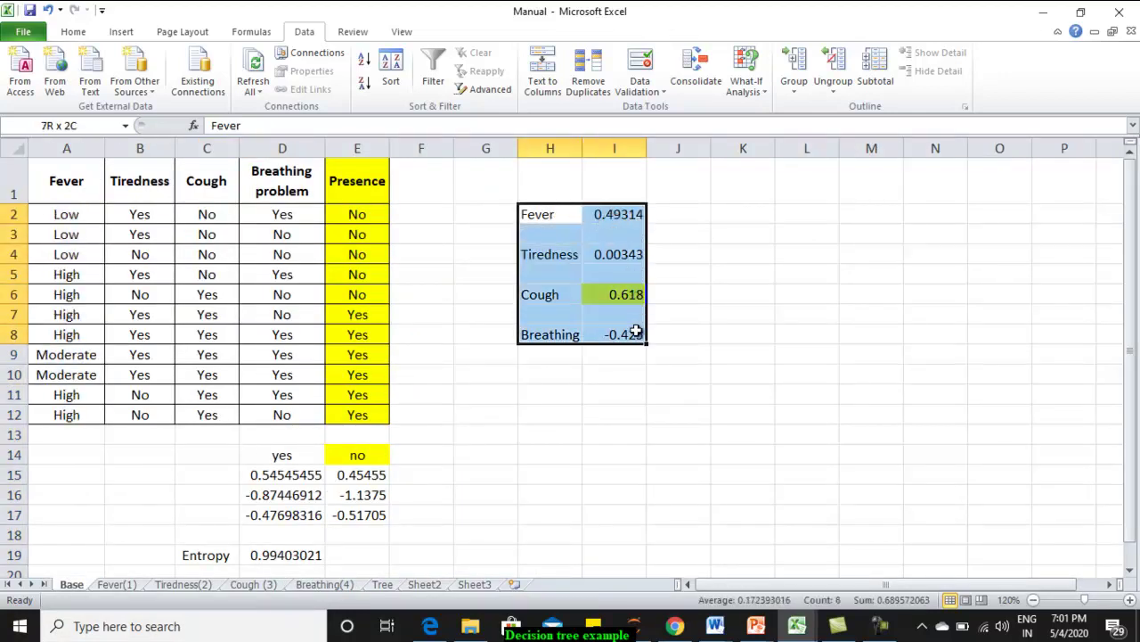
click(579, 462)
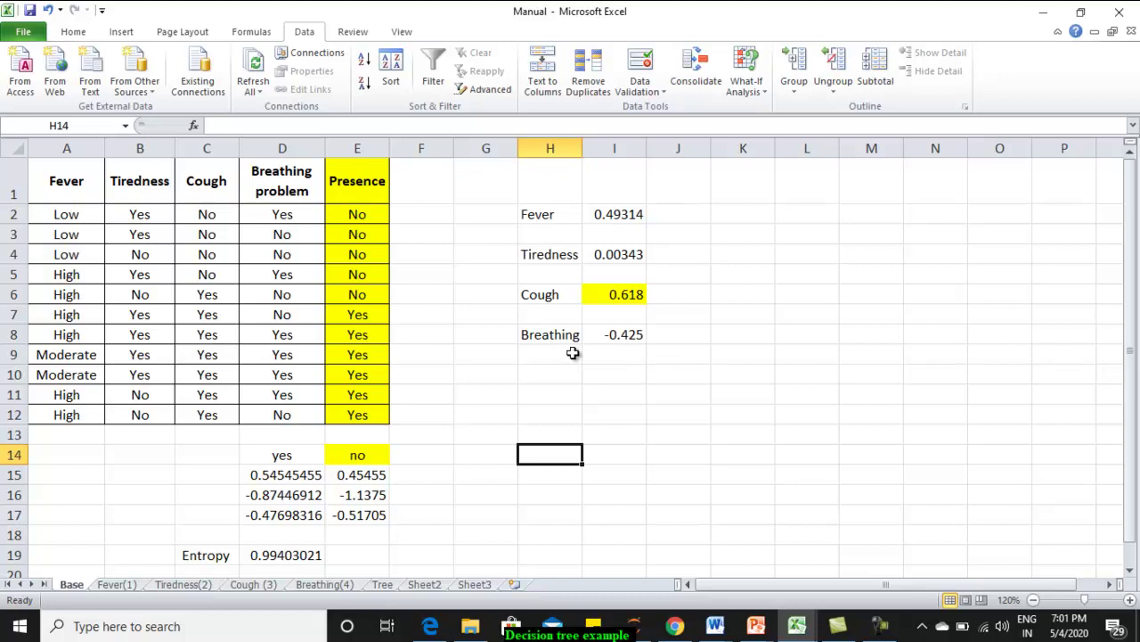
click(632, 296)
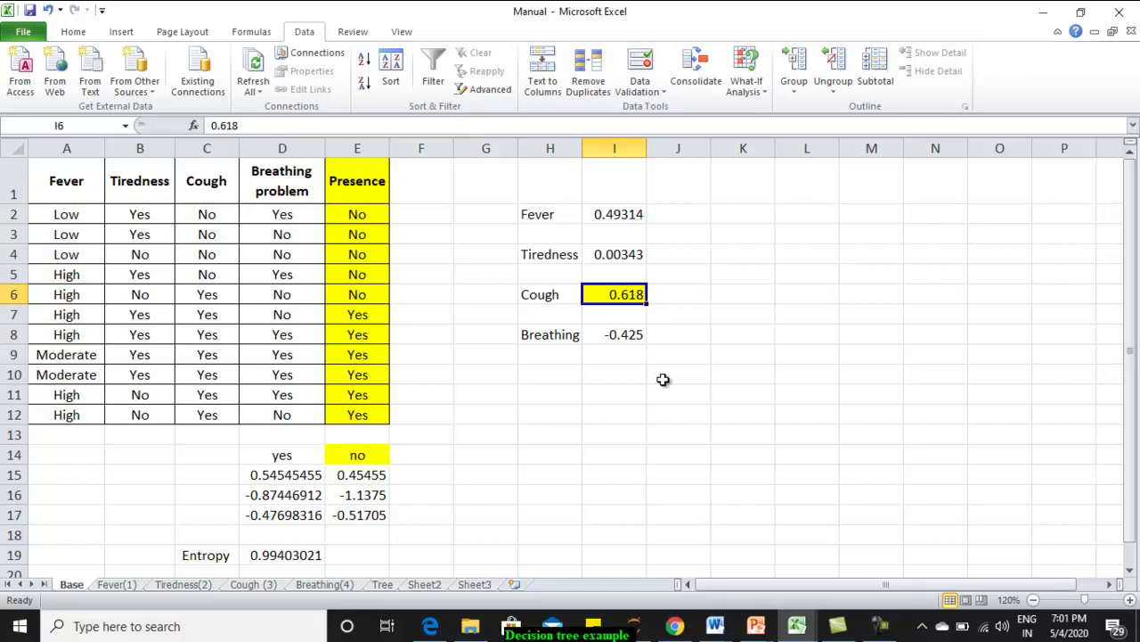
On the Tree sheet, point out the Cough root in J3 and its No and Yes branches.
click(383, 584)
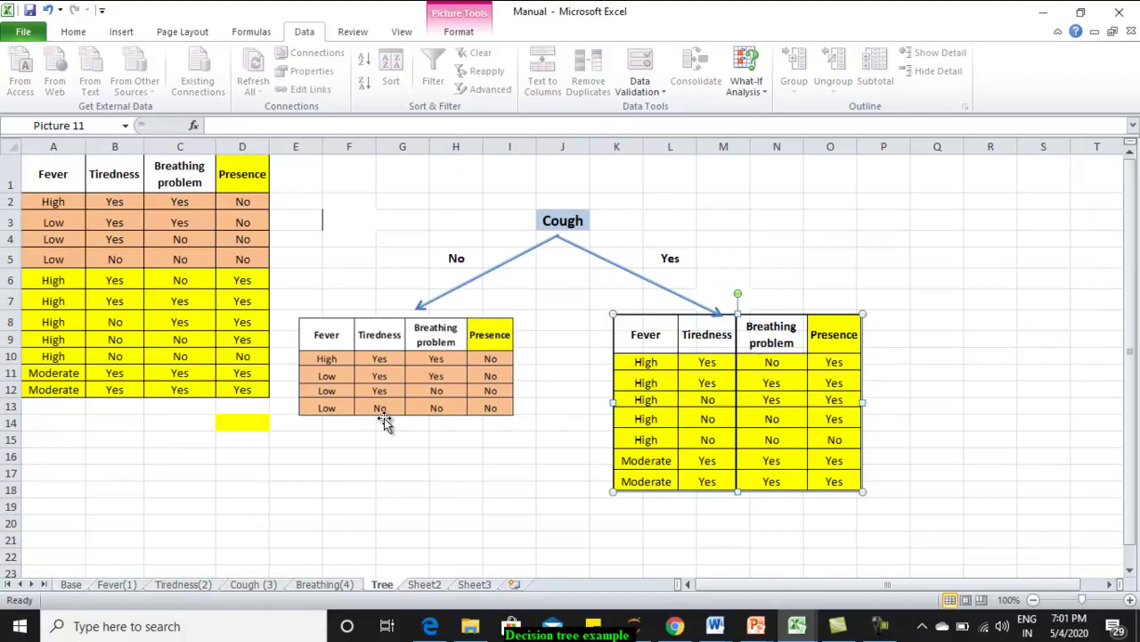
click(579, 223)
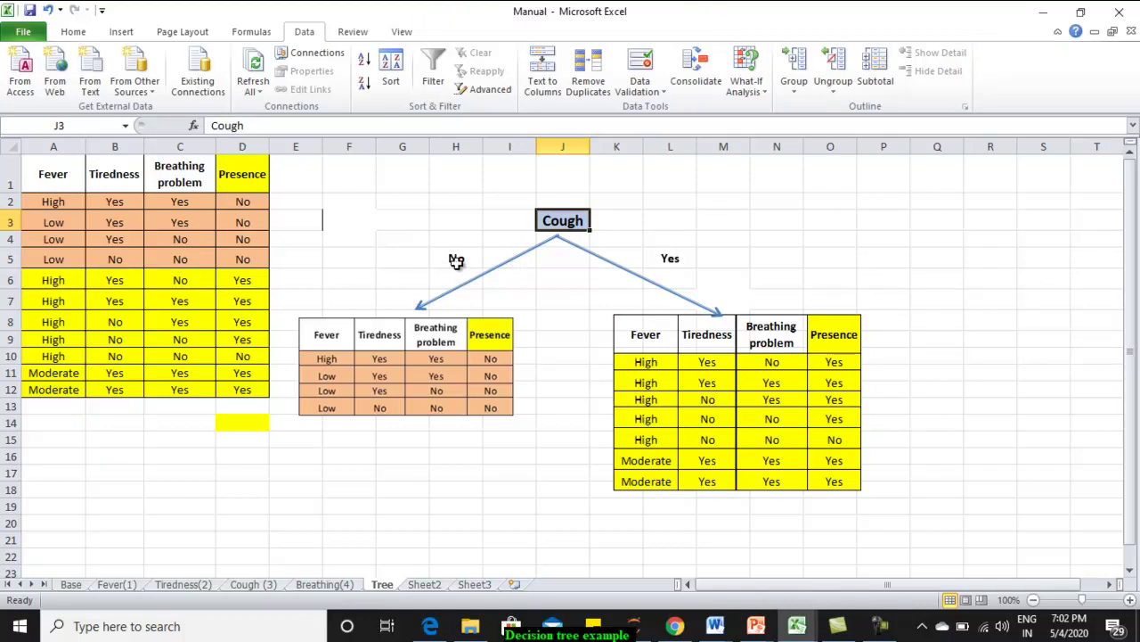
click(468, 259)
click(670, 257)
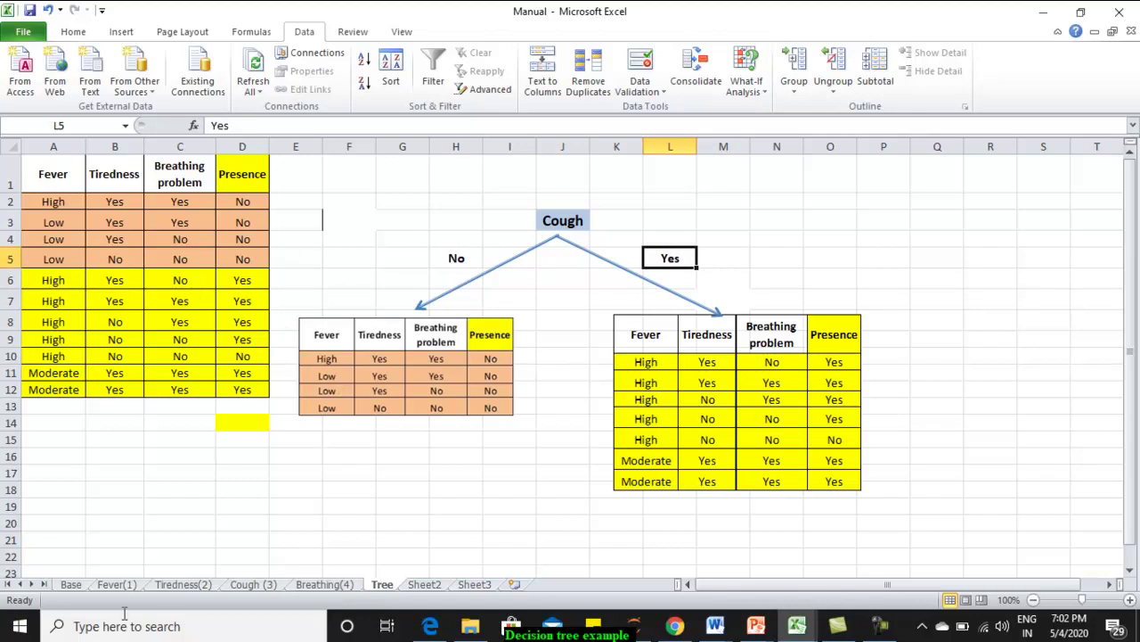
drag(357, 415, 140, 374)
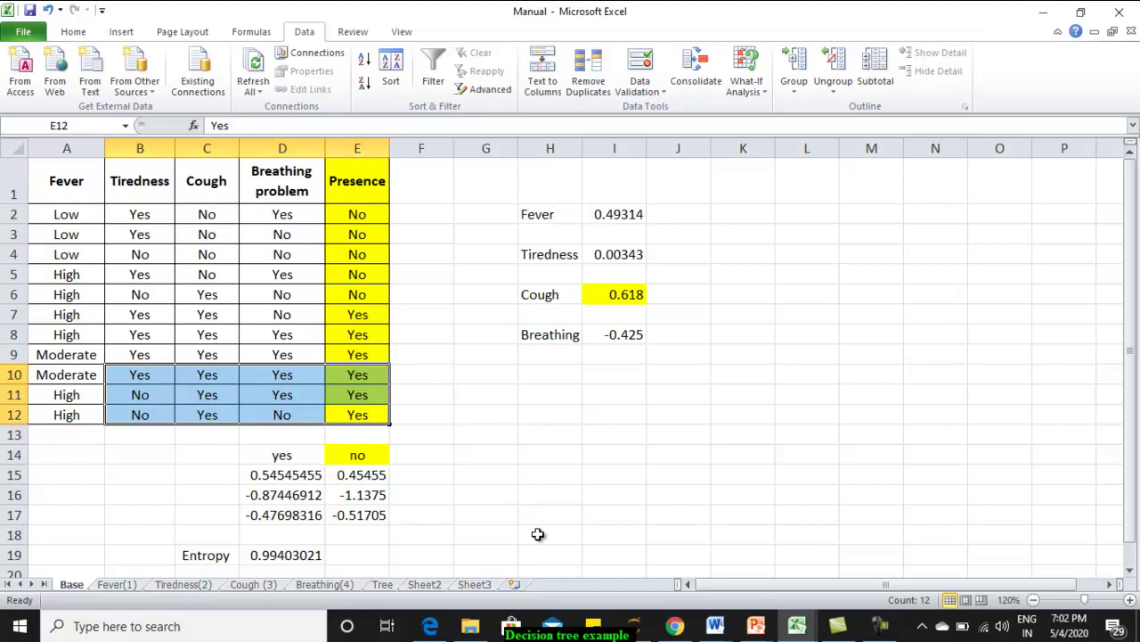
click(383, 584)
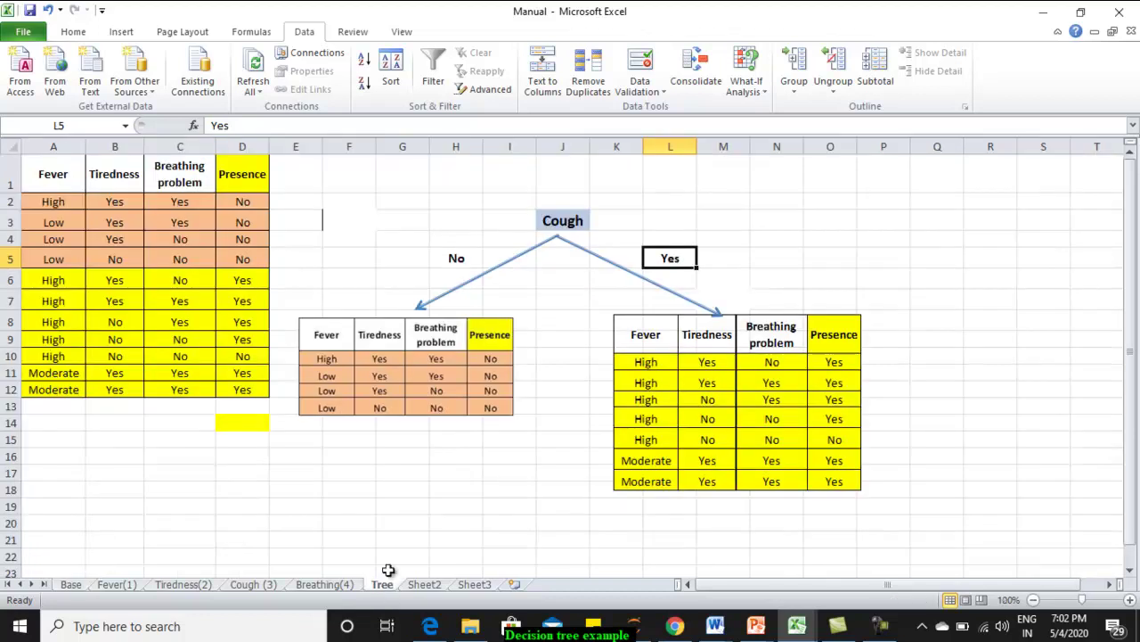